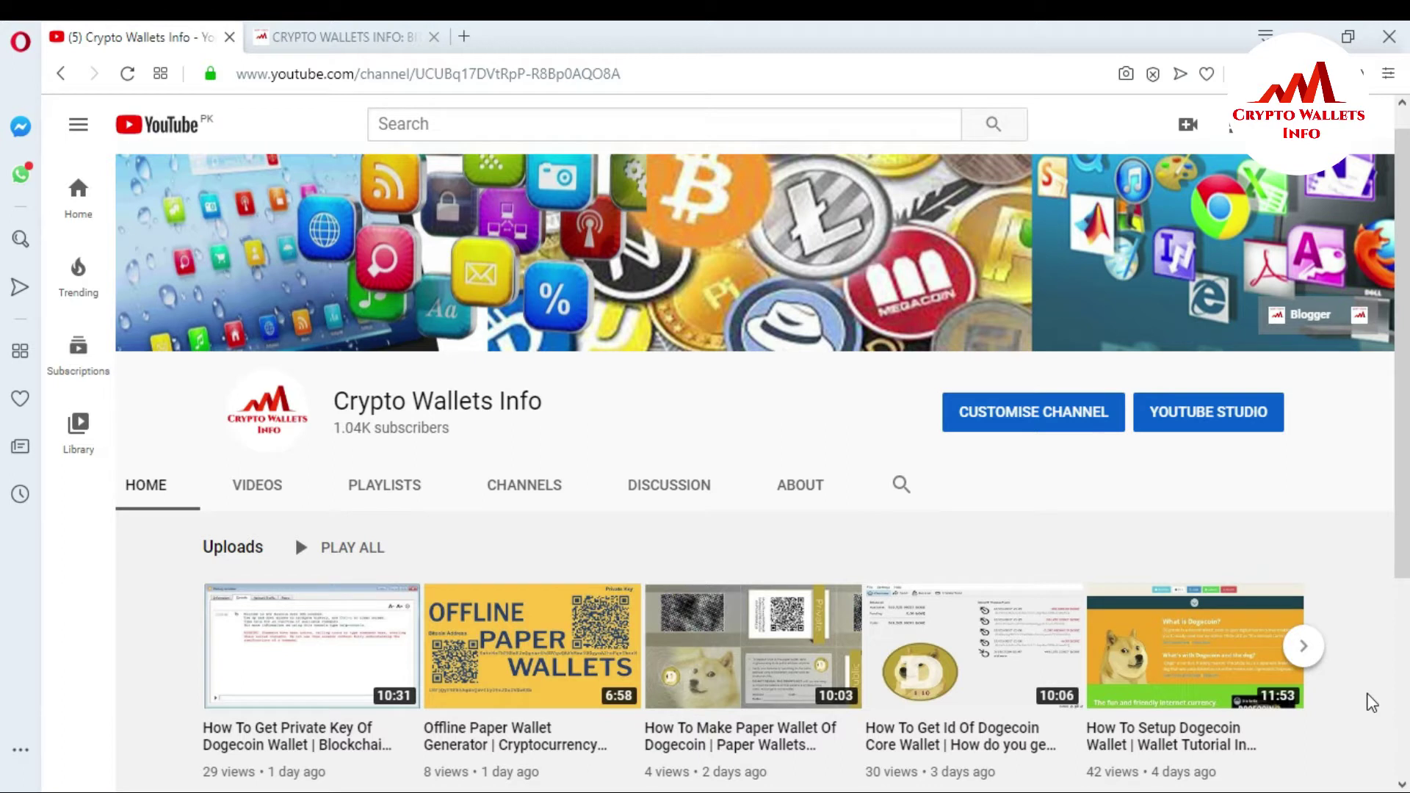
Step: Switch to the cryptowalletsinfo.com tab showing its BITCOIN posts
{"action": "left_click", "coordinate": [384, 24]}
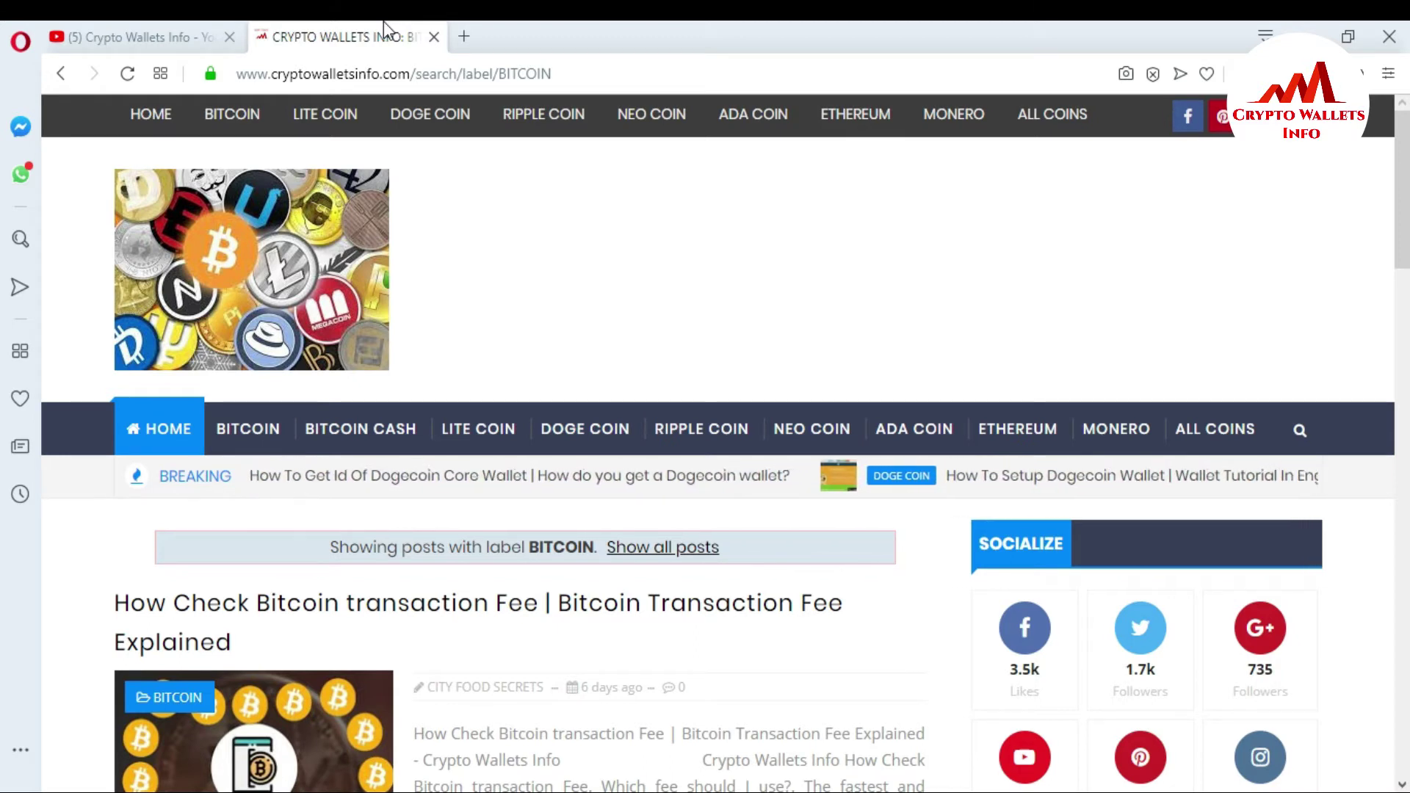
Step: Open a new Speed Dial browser tab beside the YouTube and blog tabs
{"action": "left_click", "coordinate": [464, 37]}
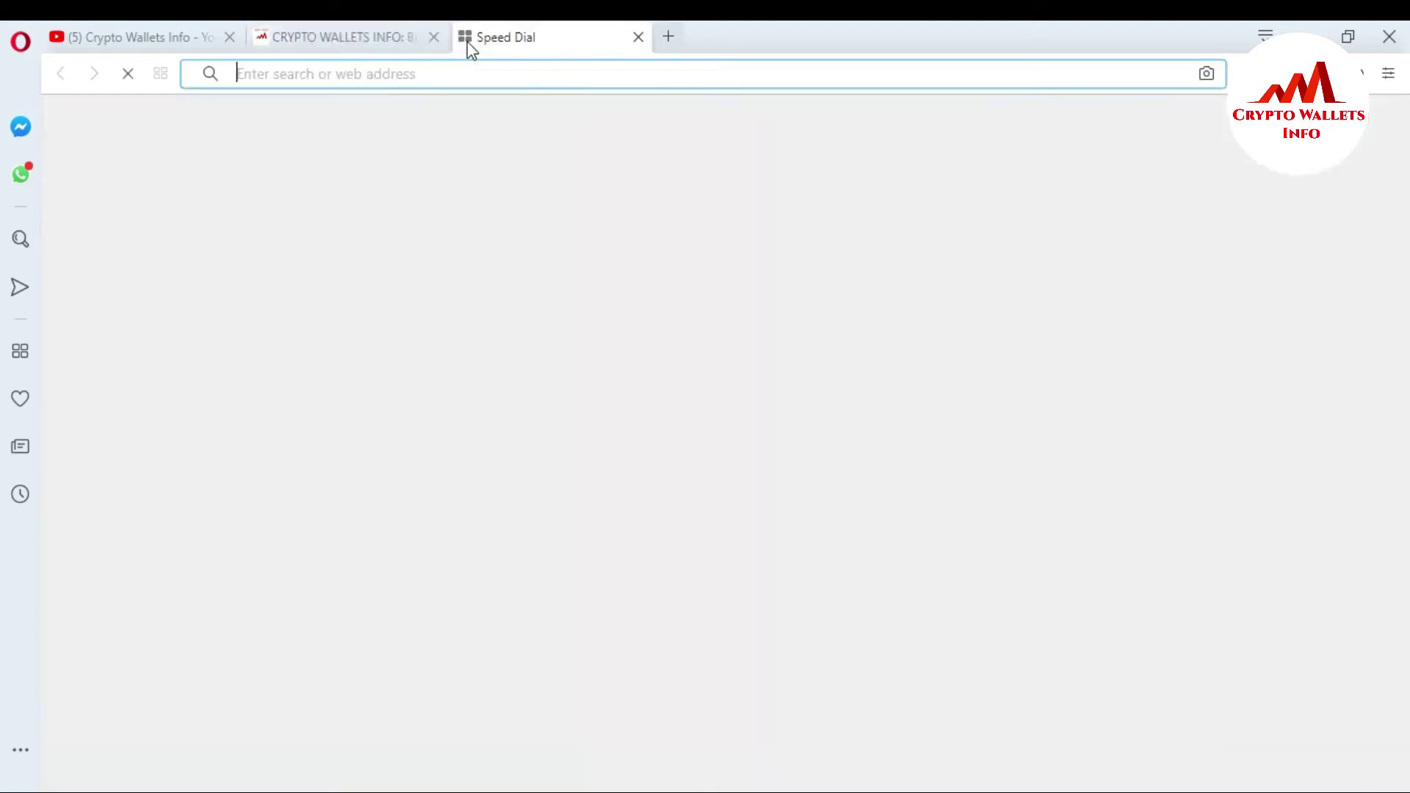
Step: Search for 'paper wallet generator' and open the WalletGenerator.net result
{"action": "left_click", "coordinate": [421, 68]}
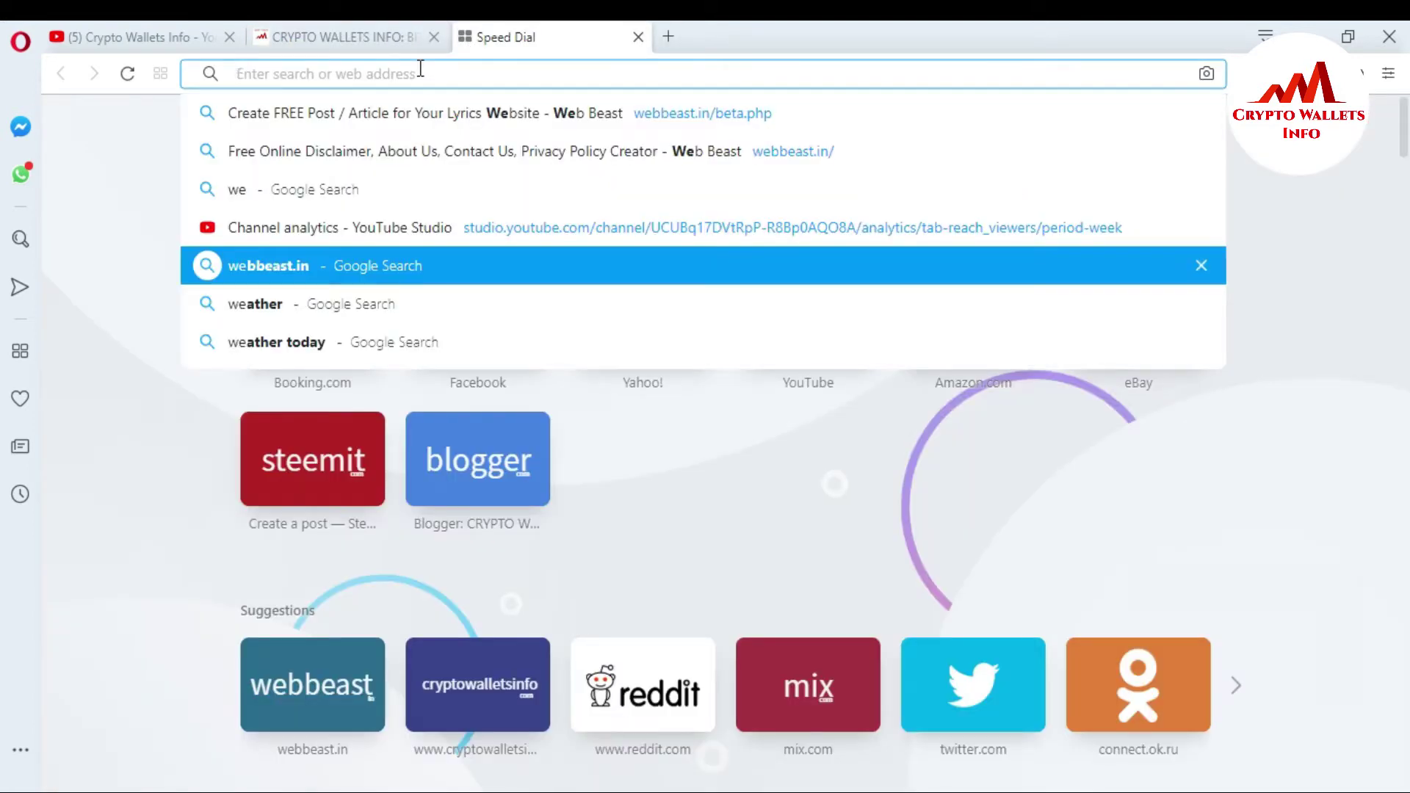
{"action": "type", "text": "pa"}
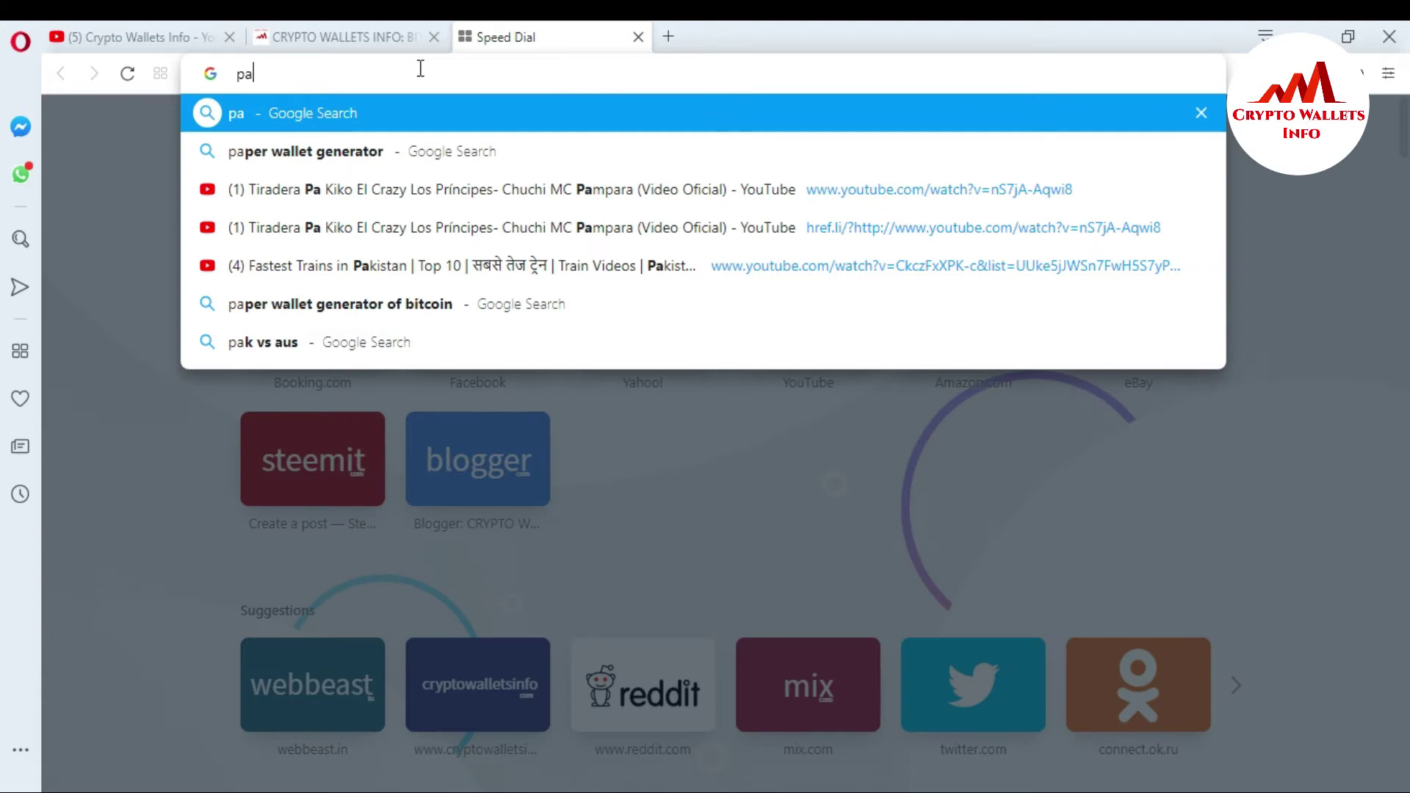
{"action": "left_click", "coordinate": [373, 149]}
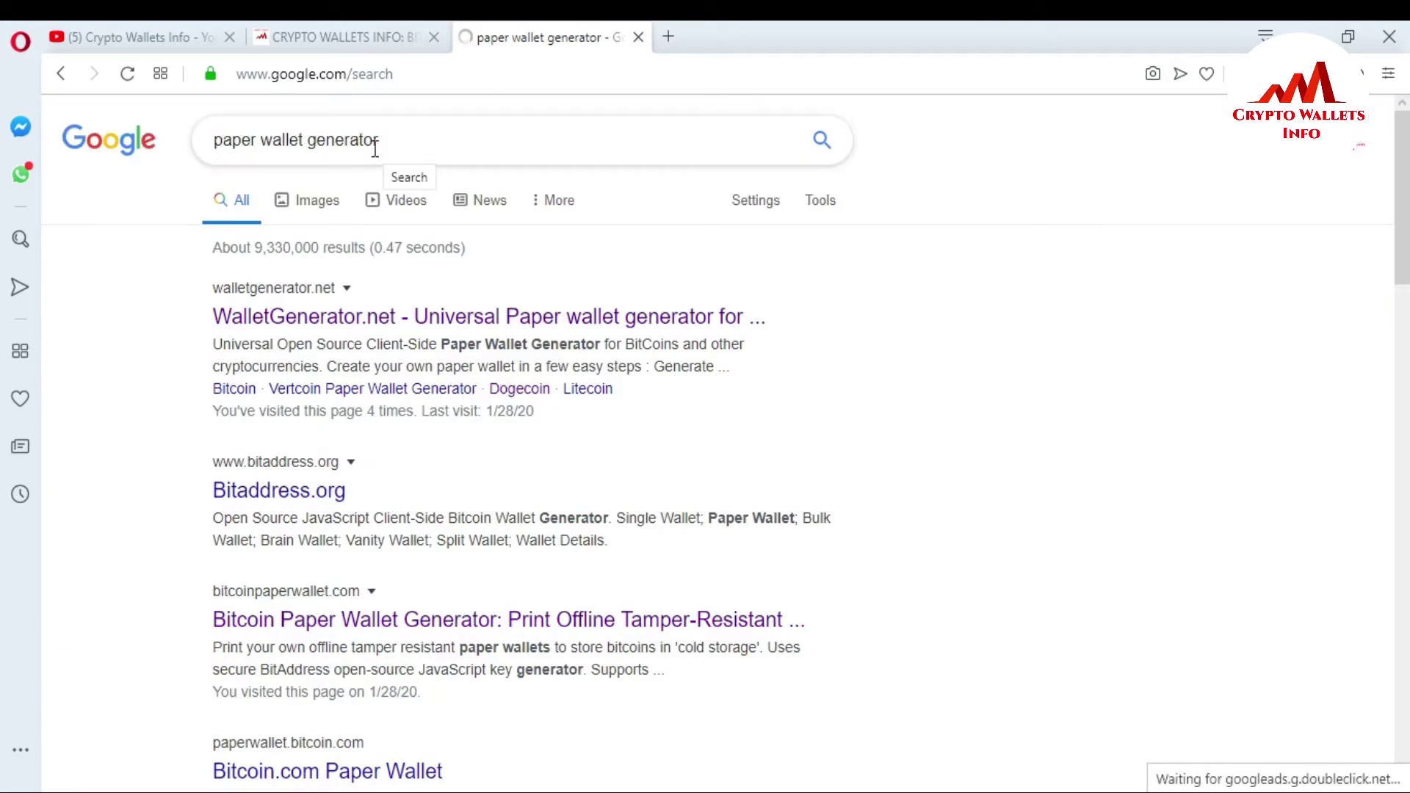
{"action": "left_click", "coordinate": [403, 324]}
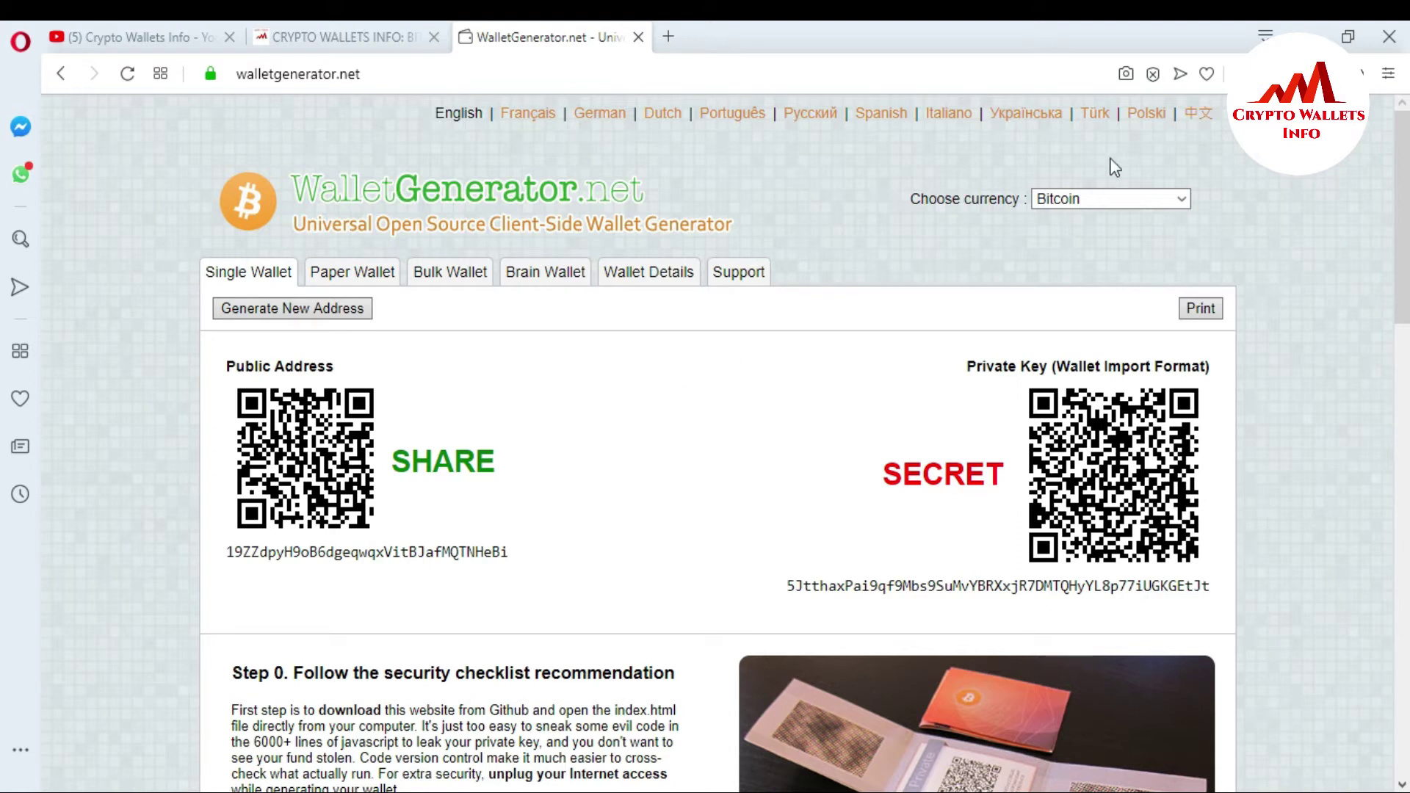
Step: Set WalletGenerator.net's currency to Dogecoin to generate a Dogecoin address and private key
{"action": "left_click", "coordinate": [1185, 196]}
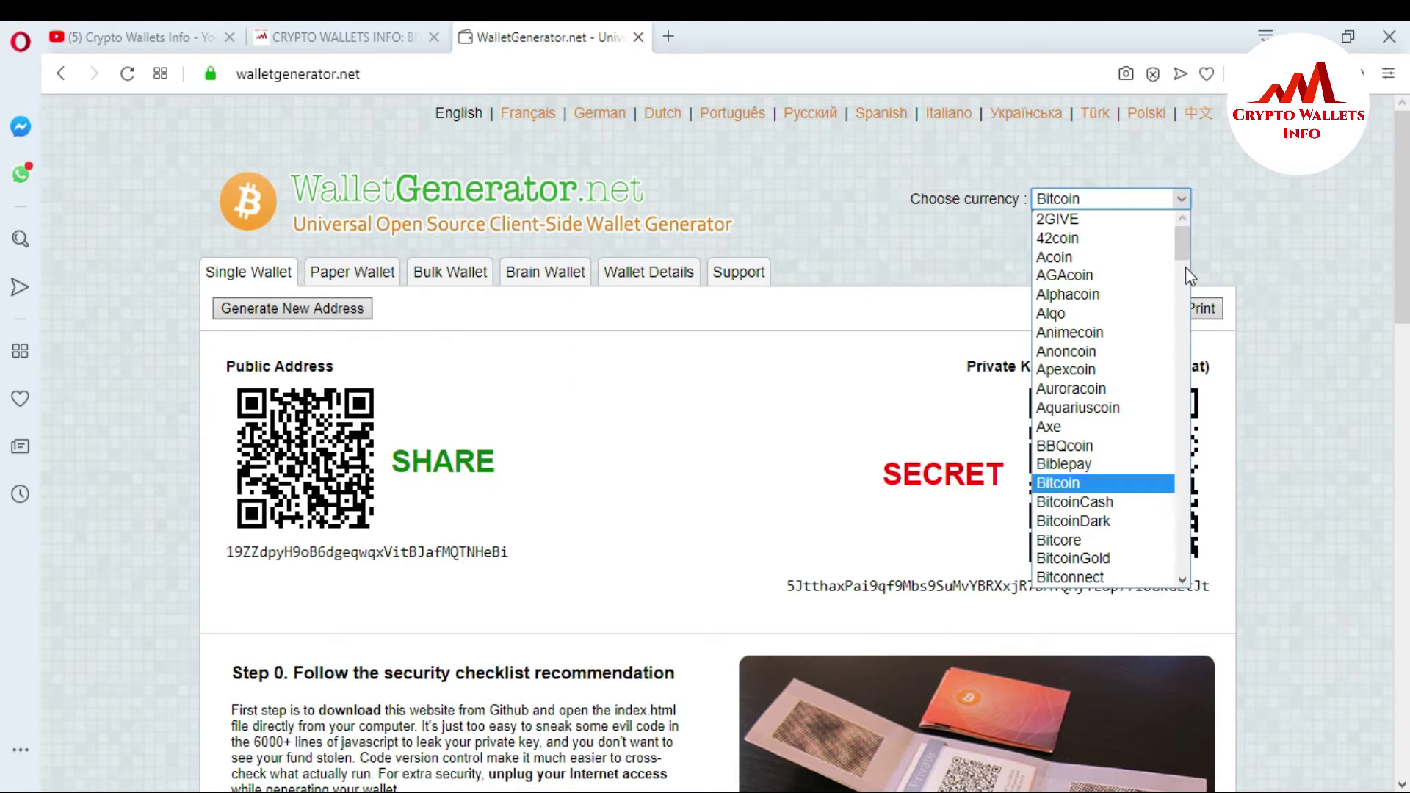
{"action": "left_click_drag", "start_coordinate": [1181, 259], "coordinate": [1179, 346]}
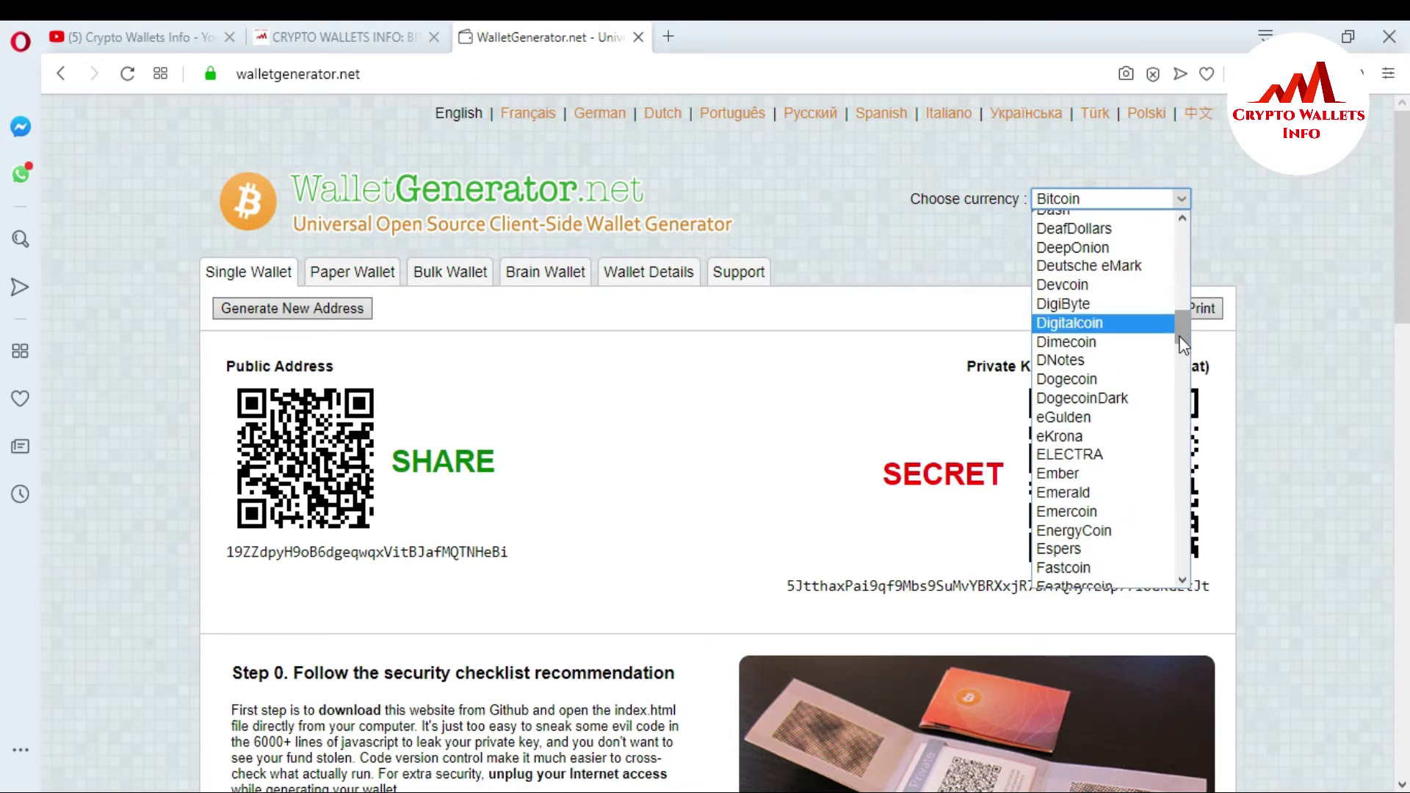
{"action": "left_click", "coordinate": [1179, 337]}
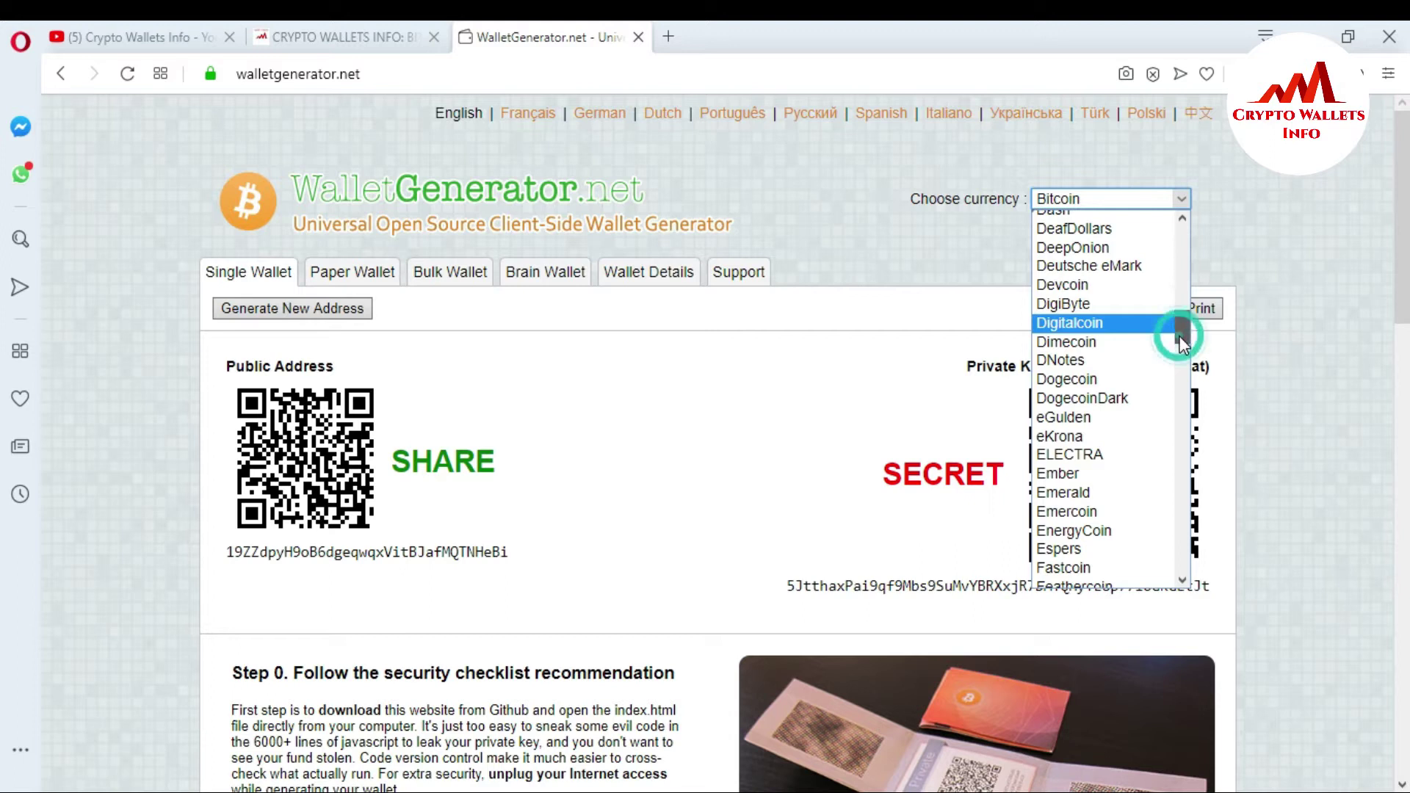
{"action": "left_click", "coordinate": [1118, 379]}
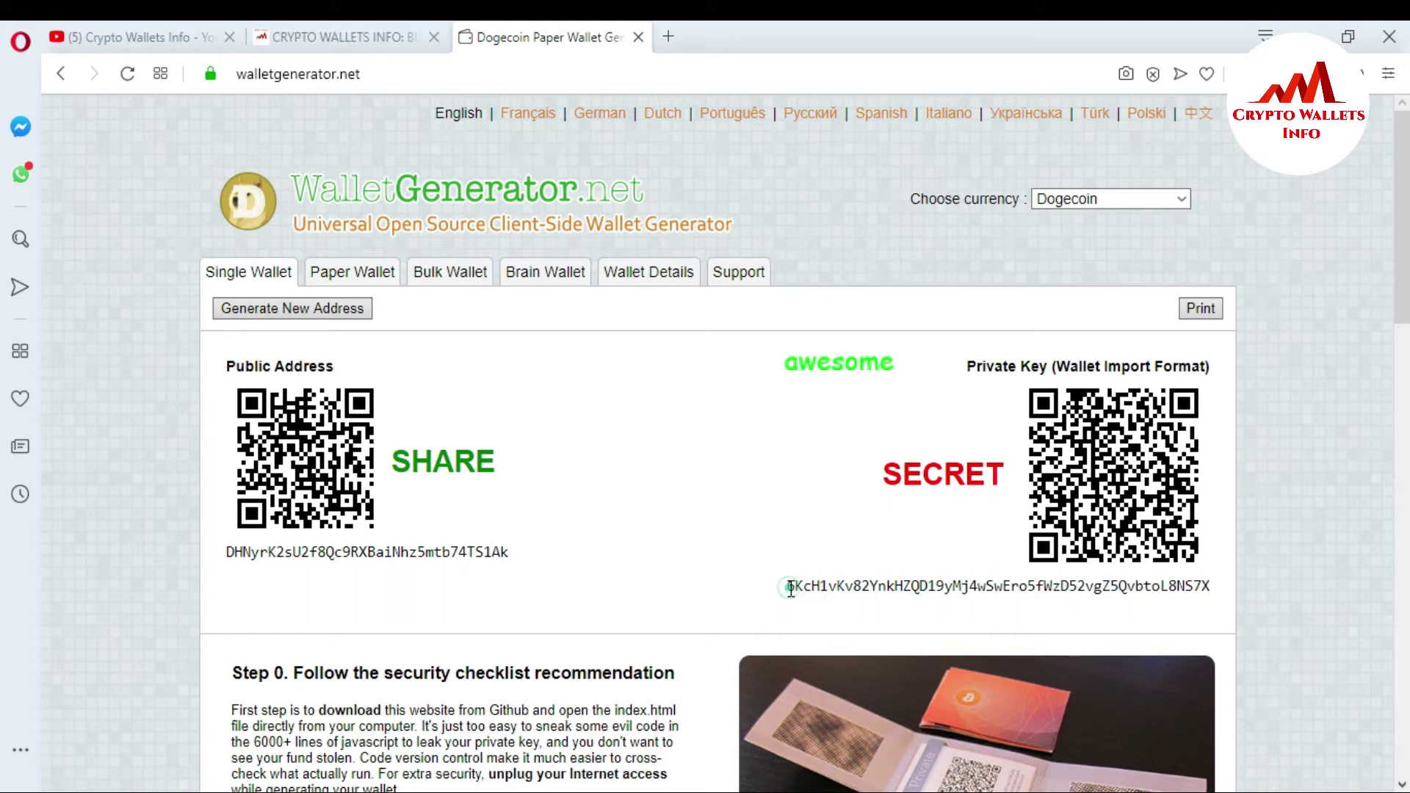
Step: Select the entire Dogecoin private key, then search Windows for Dogecoin Core
{"action": "left_click_drag", "start_coordinate": [790, 587], "coordinate": [1210, 586]}
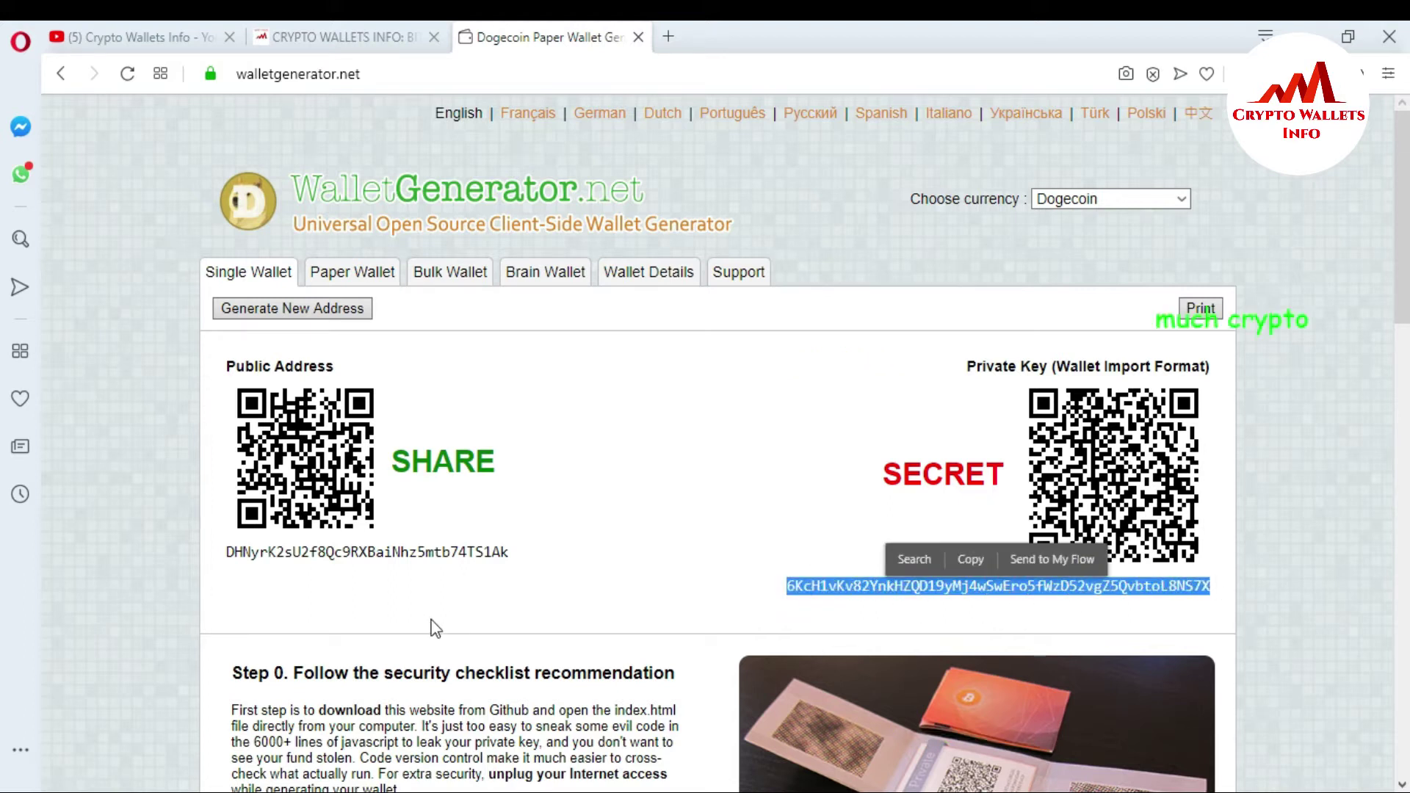
{"action": "left_click", "coordinate": [224, 556]}
{"action": "left_click_drag", "start_coordinate": [224, 556], "coordinate": [620, 523]}
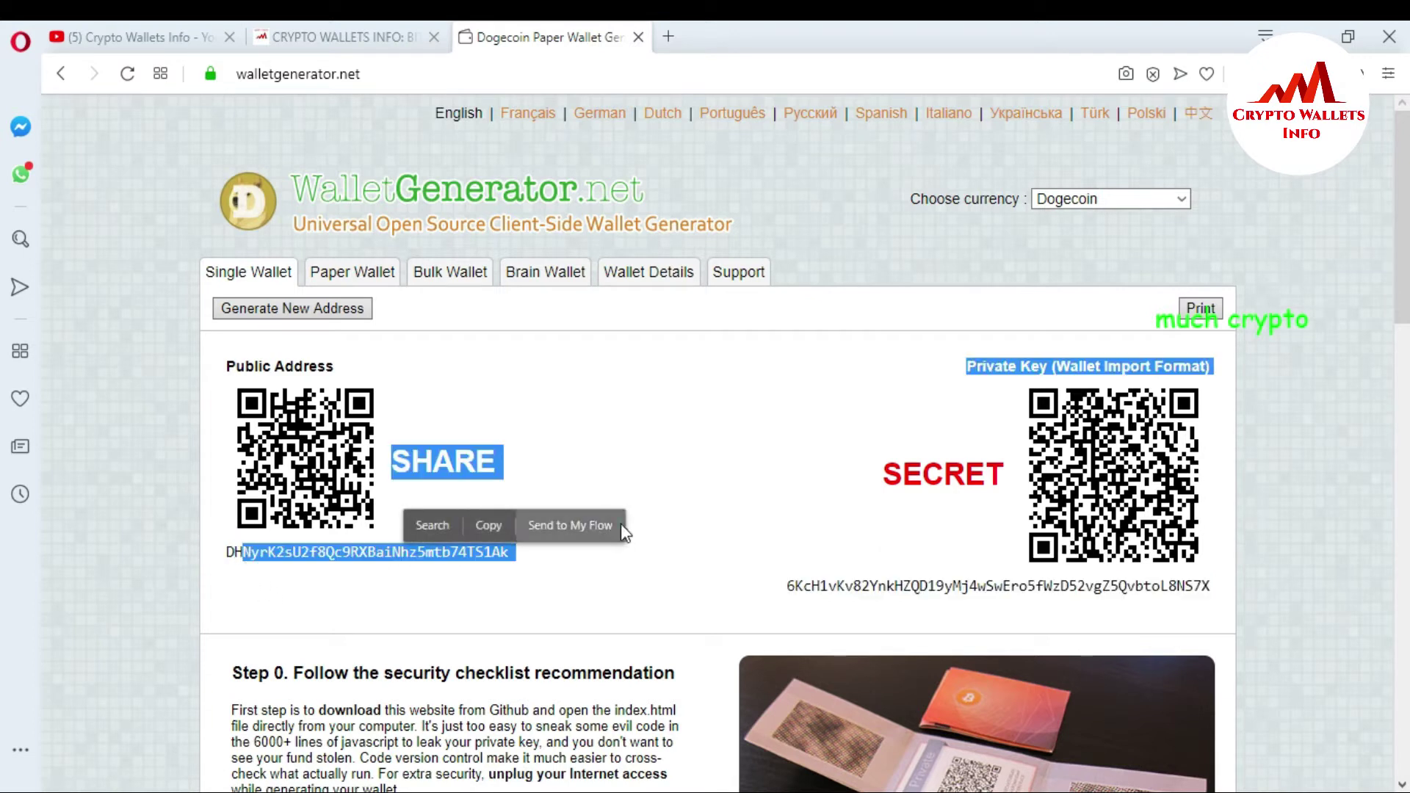
{"action": "left_click", "coordinate": [786, 577]}
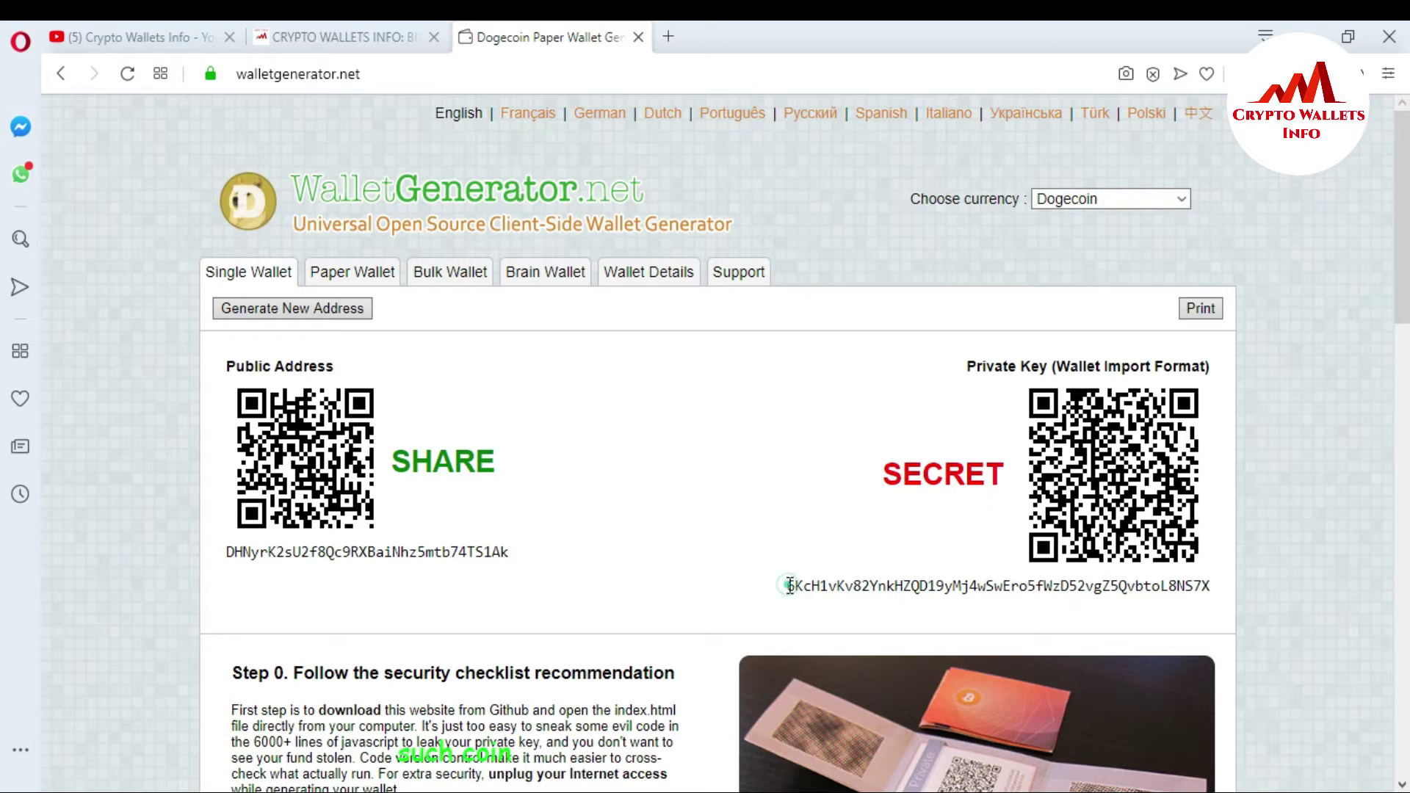
{"action": "left_click_drag", "start_coordinate": [785, 585], "coordinate": [1005, 585]}
{"action": "left_click", "coordinate": [1131, 574]}
{"action": "double_click", "coordinate": [1208, 585]}
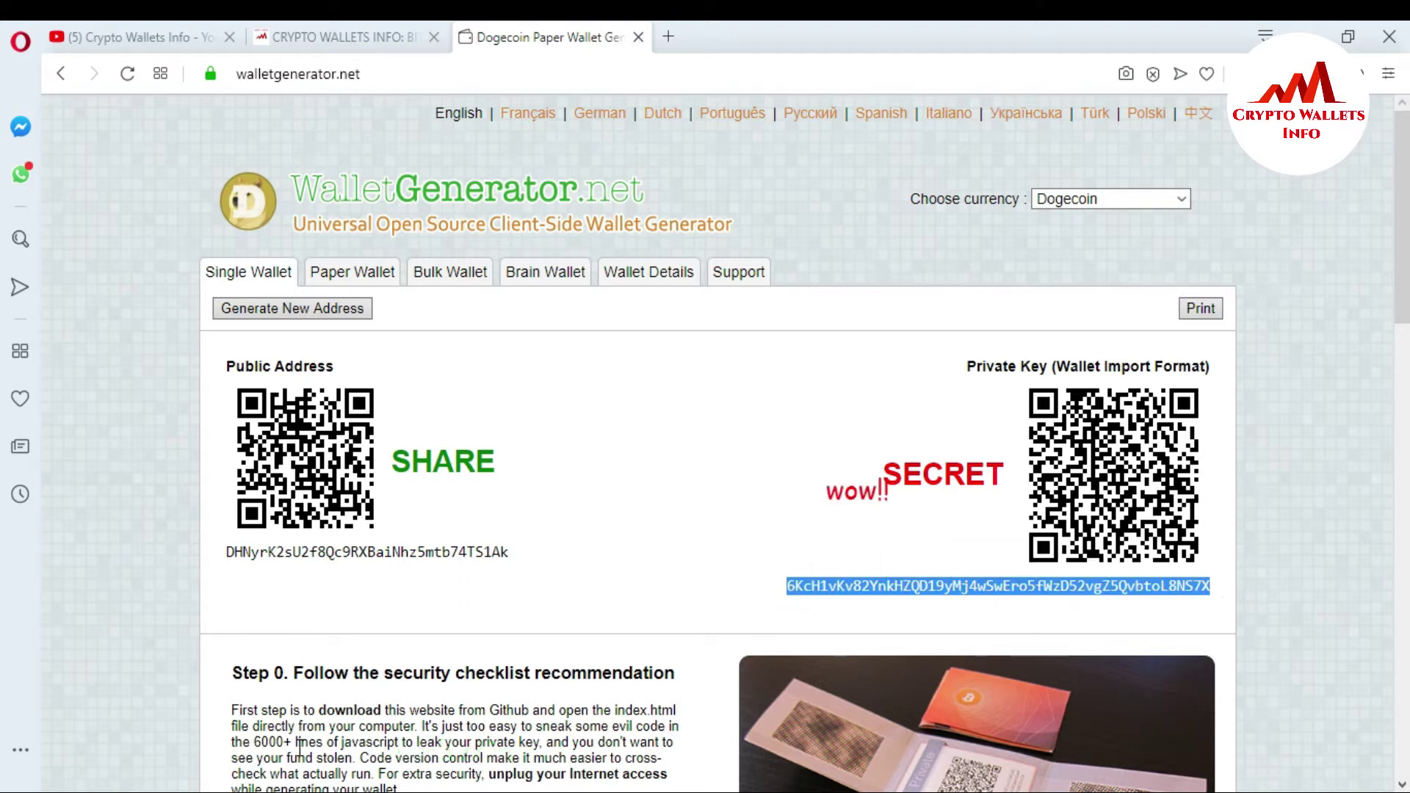
{"action": "key", "text": "super"}
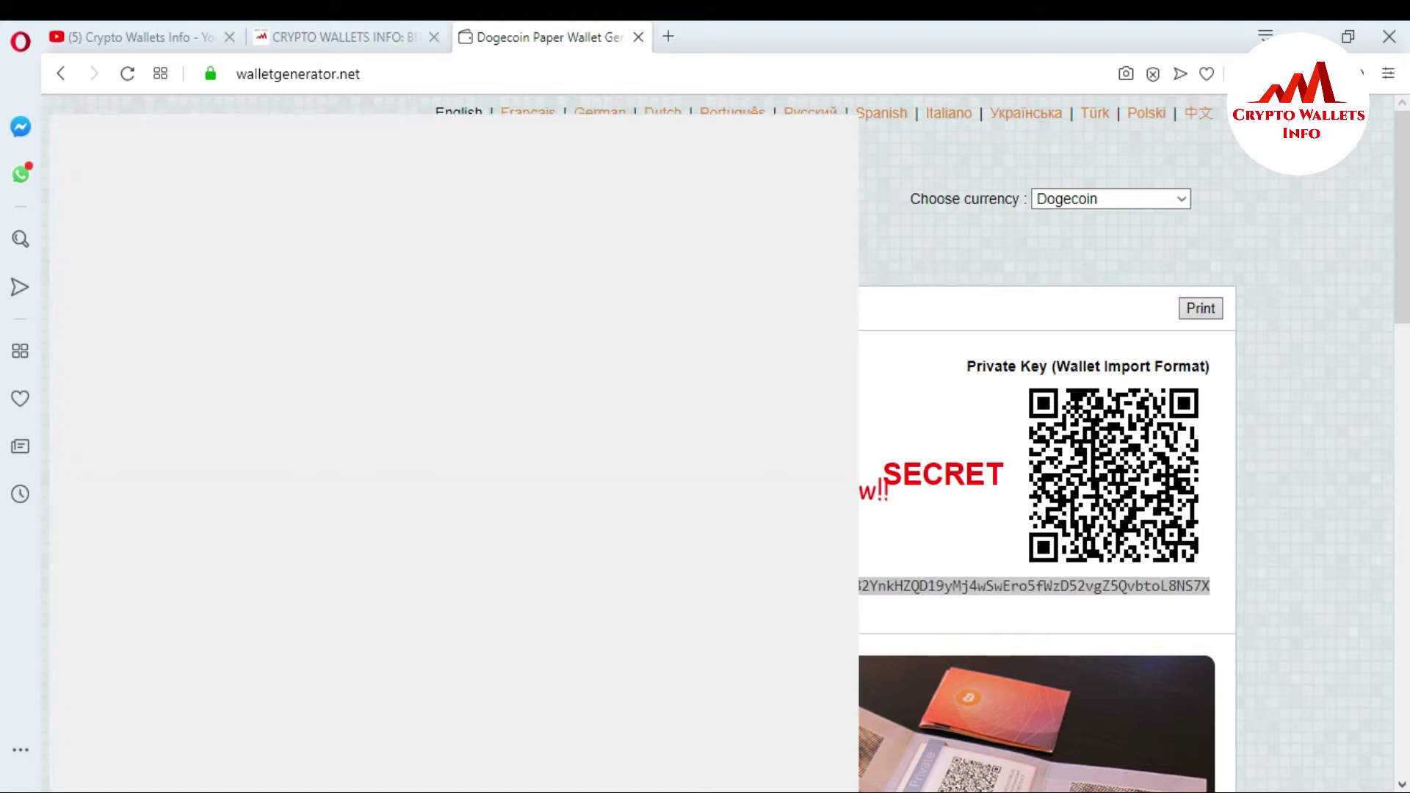
{"action": "type", "text": "d"}
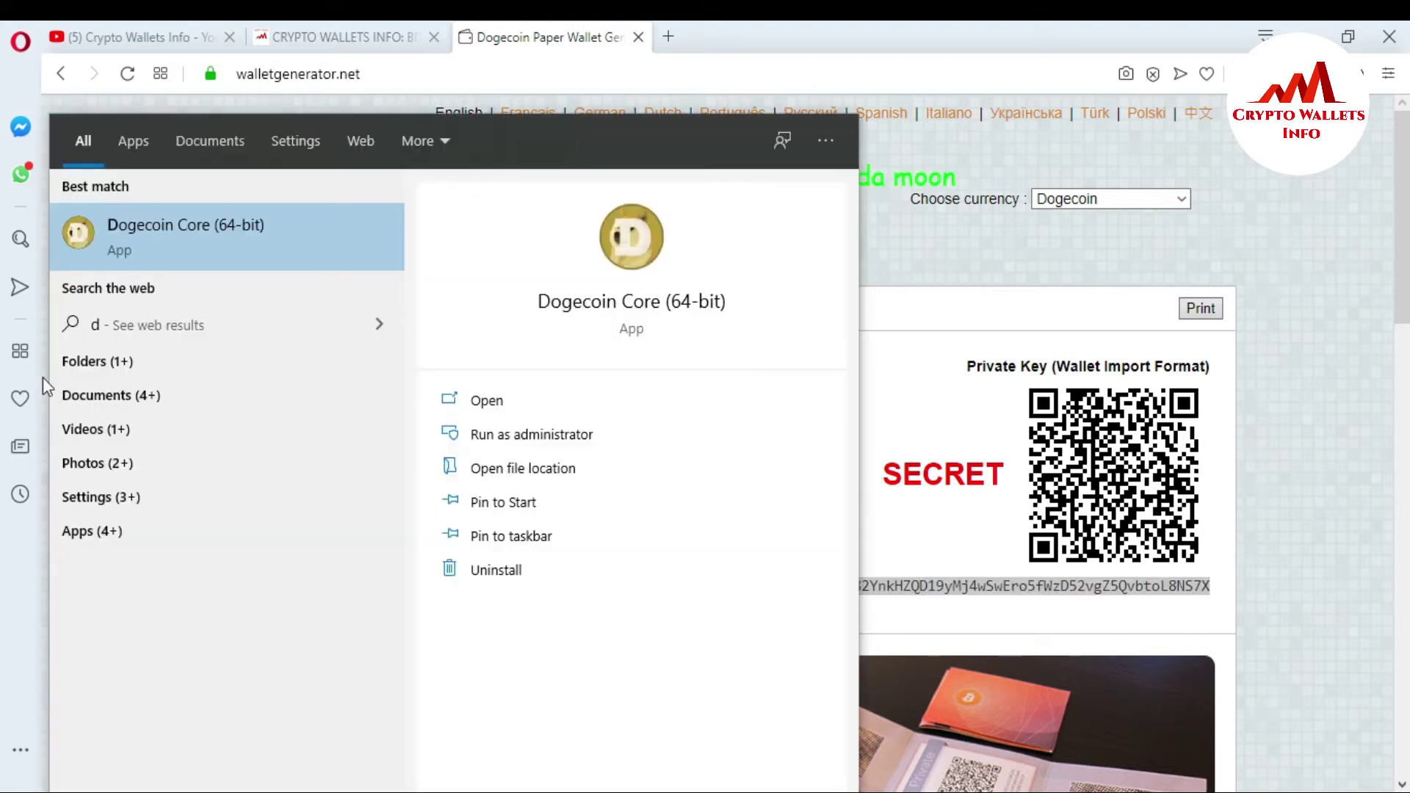
Step: Launch Dogecoin Core and hide the syncing notice to reveal the 0.00000000 DOGE overview
{"action": "left_click", "coordinate": [213, 245]}
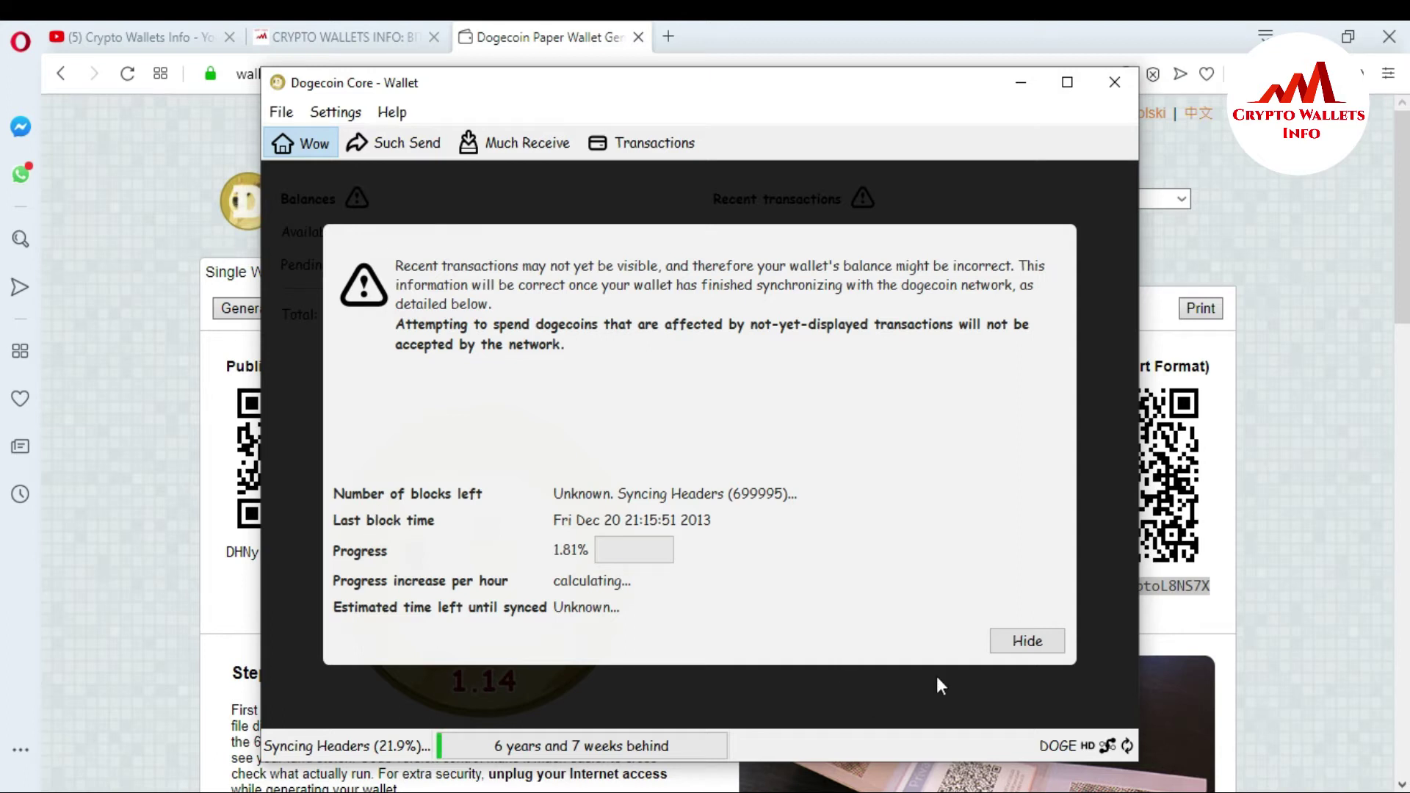
{"action": "left_click", "coordinate": [1026, 639]}
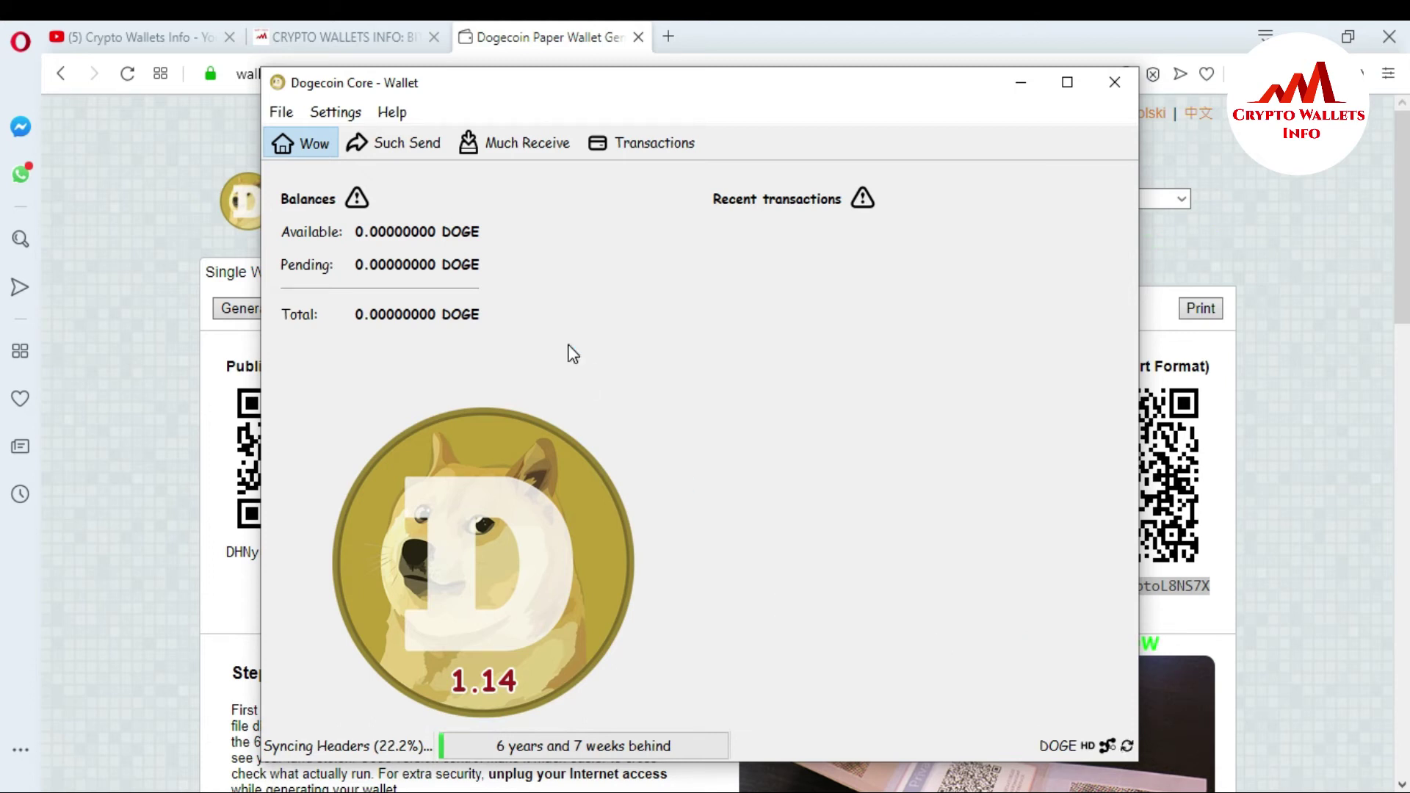
Step: Open the Debug window's Console tab from Help and enlarge its text twice with A+
{"action": "left_click", "coordinate": [386, 113]}
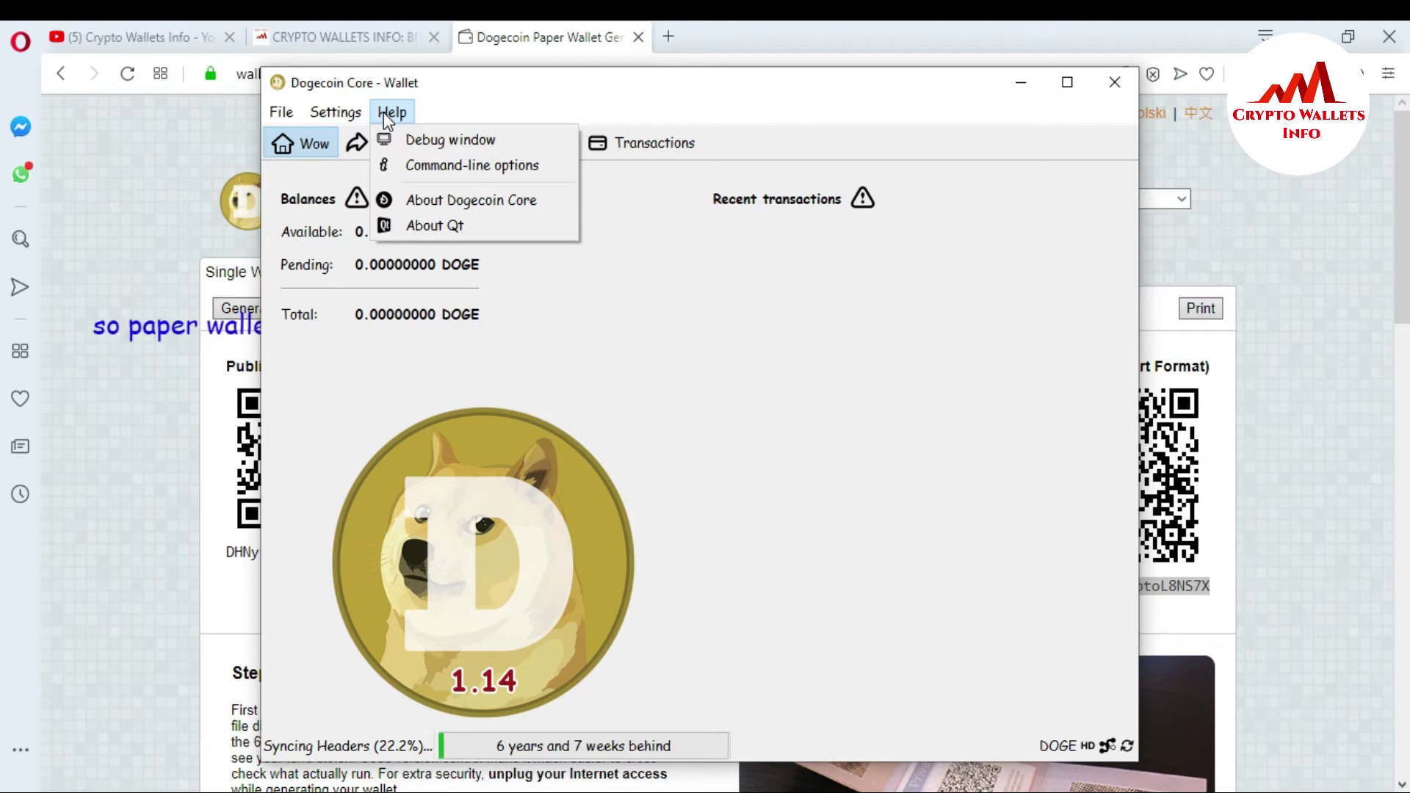
{"action": "left_click", "coordinate": [432, 150]}
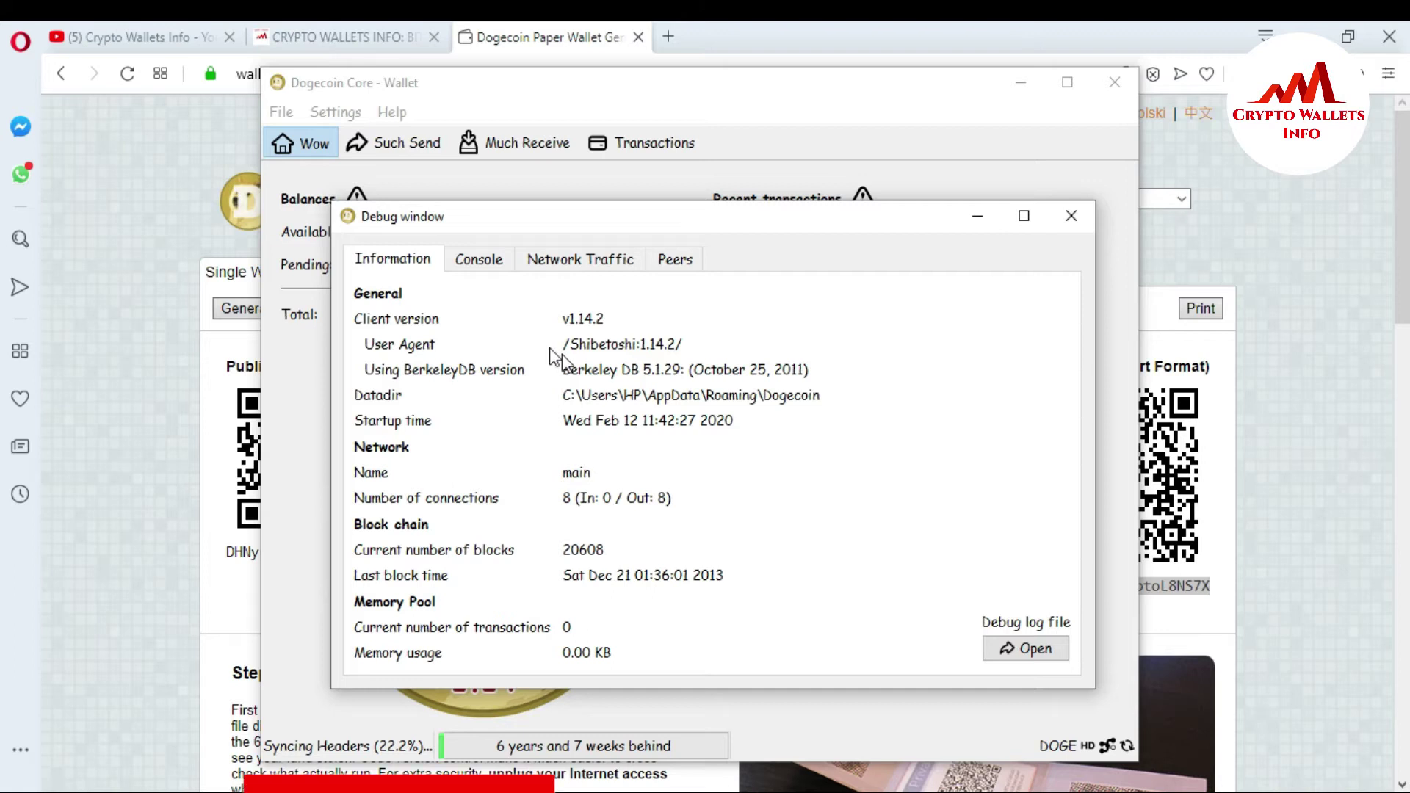
{"action": "left_click", "coordinate": [488, 263]}
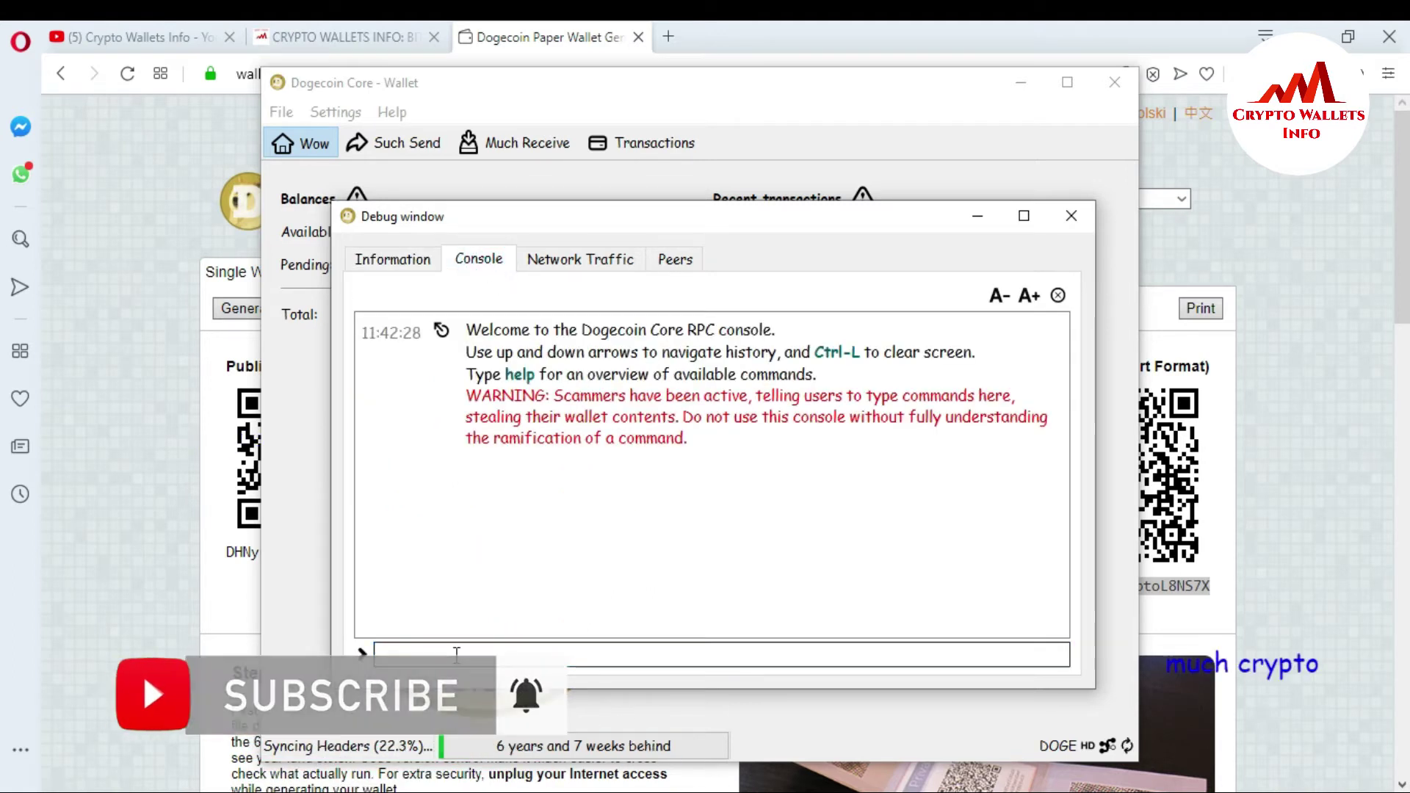
{"action": "left_click", "coordinate": [1029, 296]}
{"action": "left_click", "coordinate": [1029, 296]}
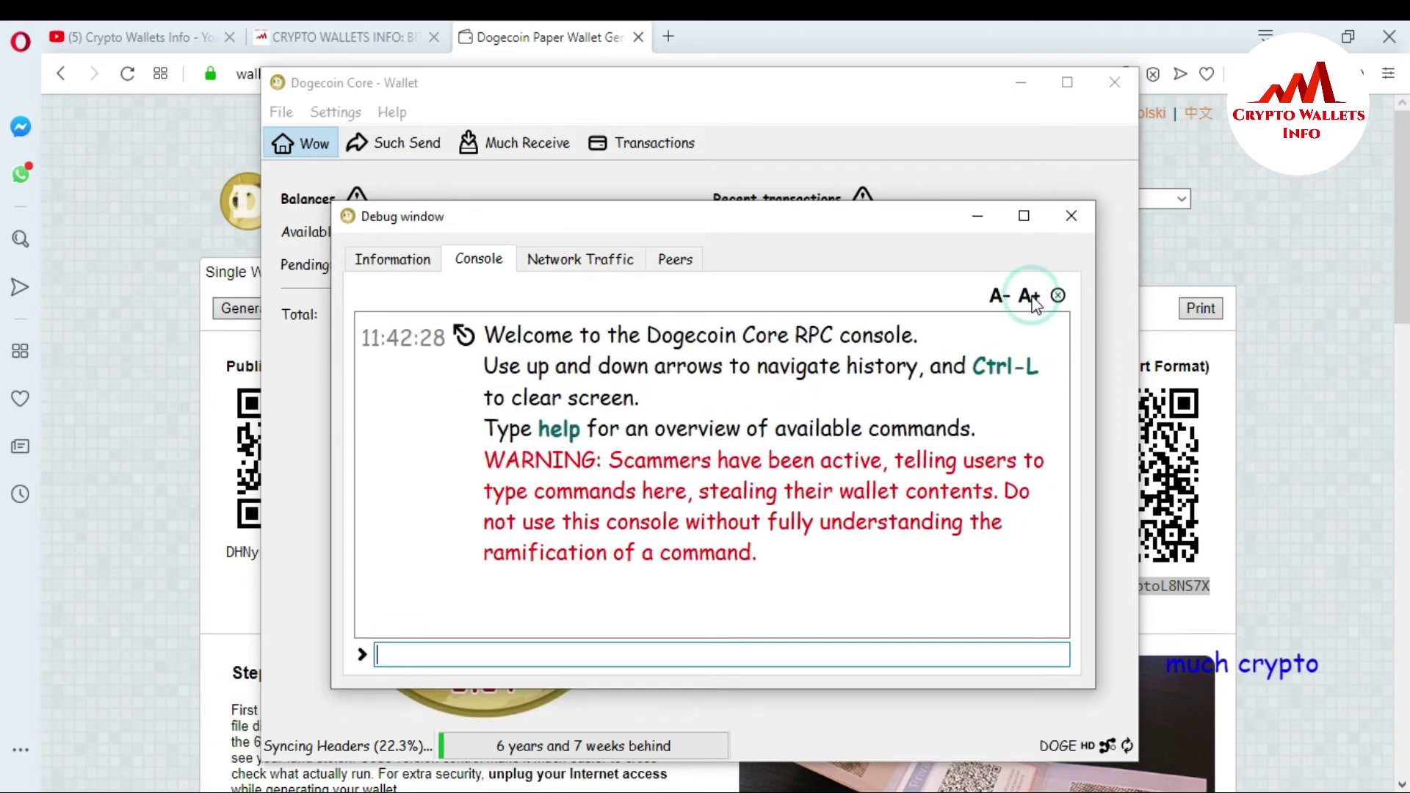
{"action": "left_click", "coordinate": [469, 652]}
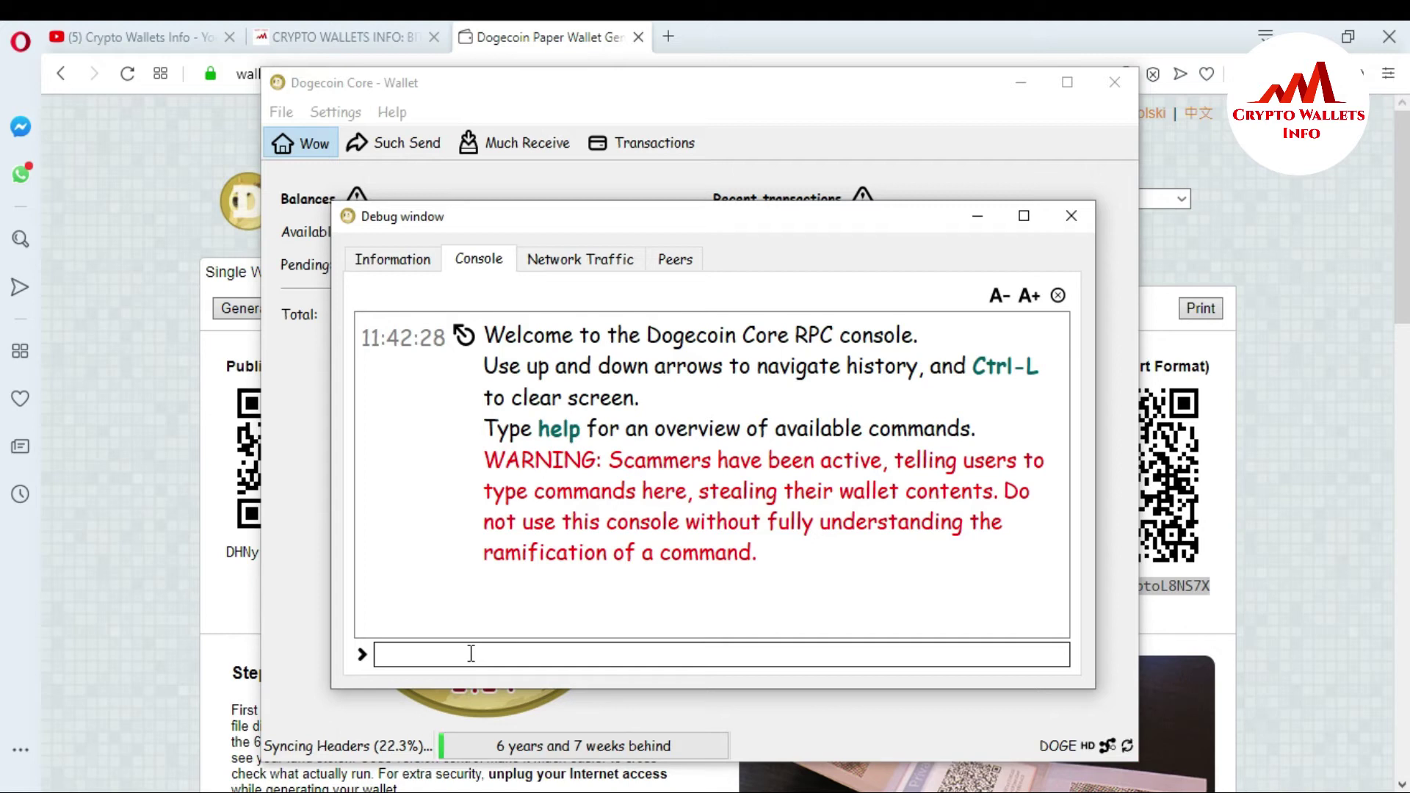
Step: Fill the console line with importprivkey followed by the pasted paper-wallet private key
{"action": "type", "text": "i"}
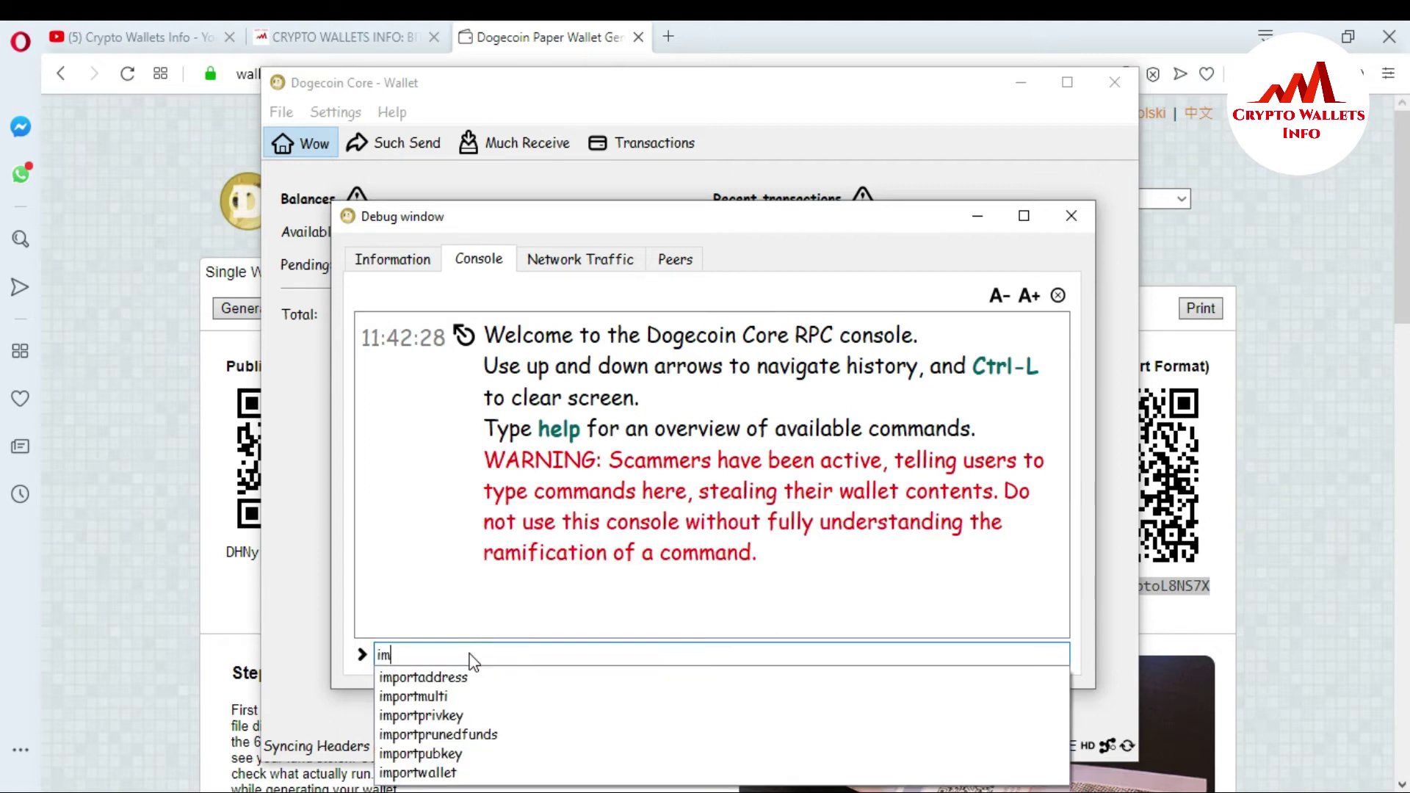
{"action": "type", "text": "m"}
{"action": "left_click", "coordinate": [444, 716]}
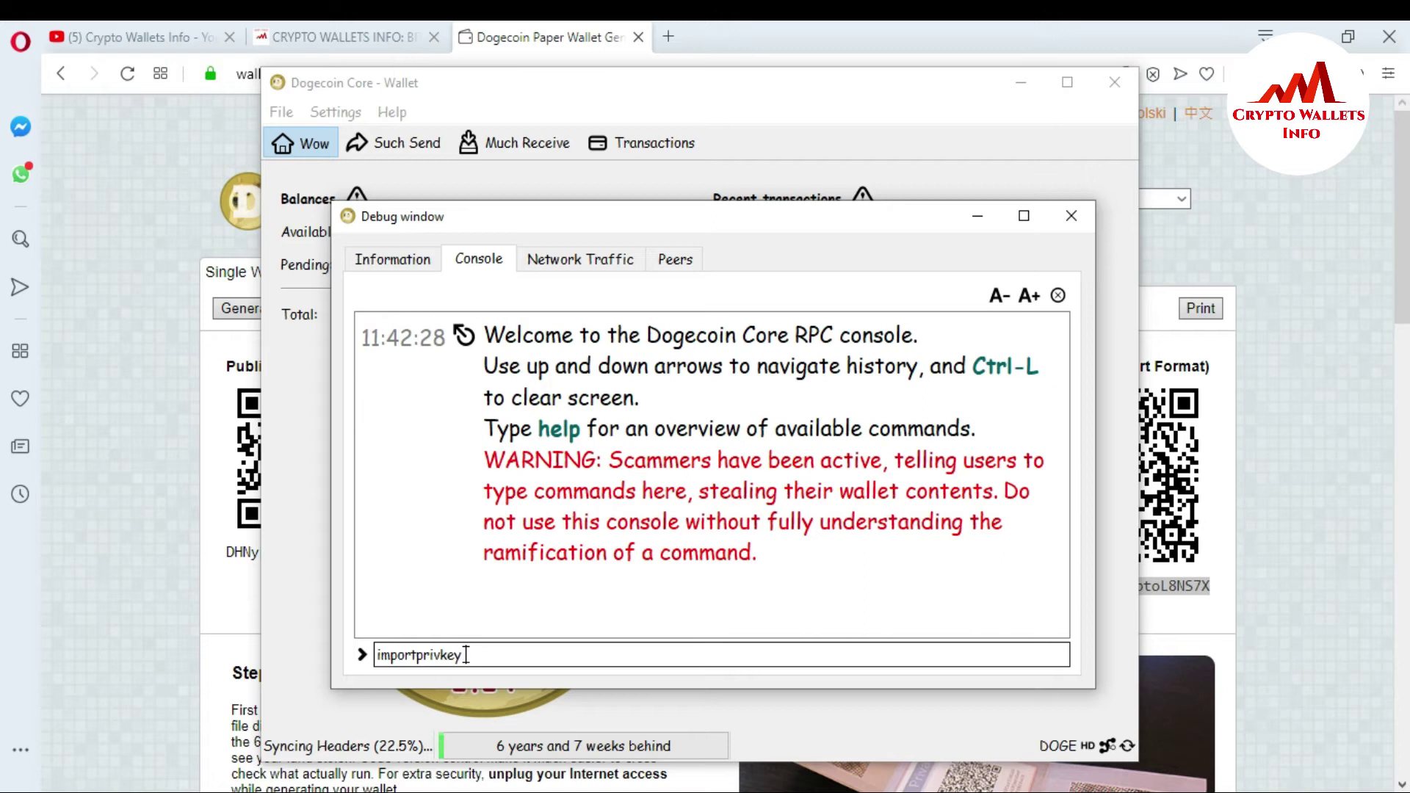
{"action": "key", "text": "ctrl+v"}
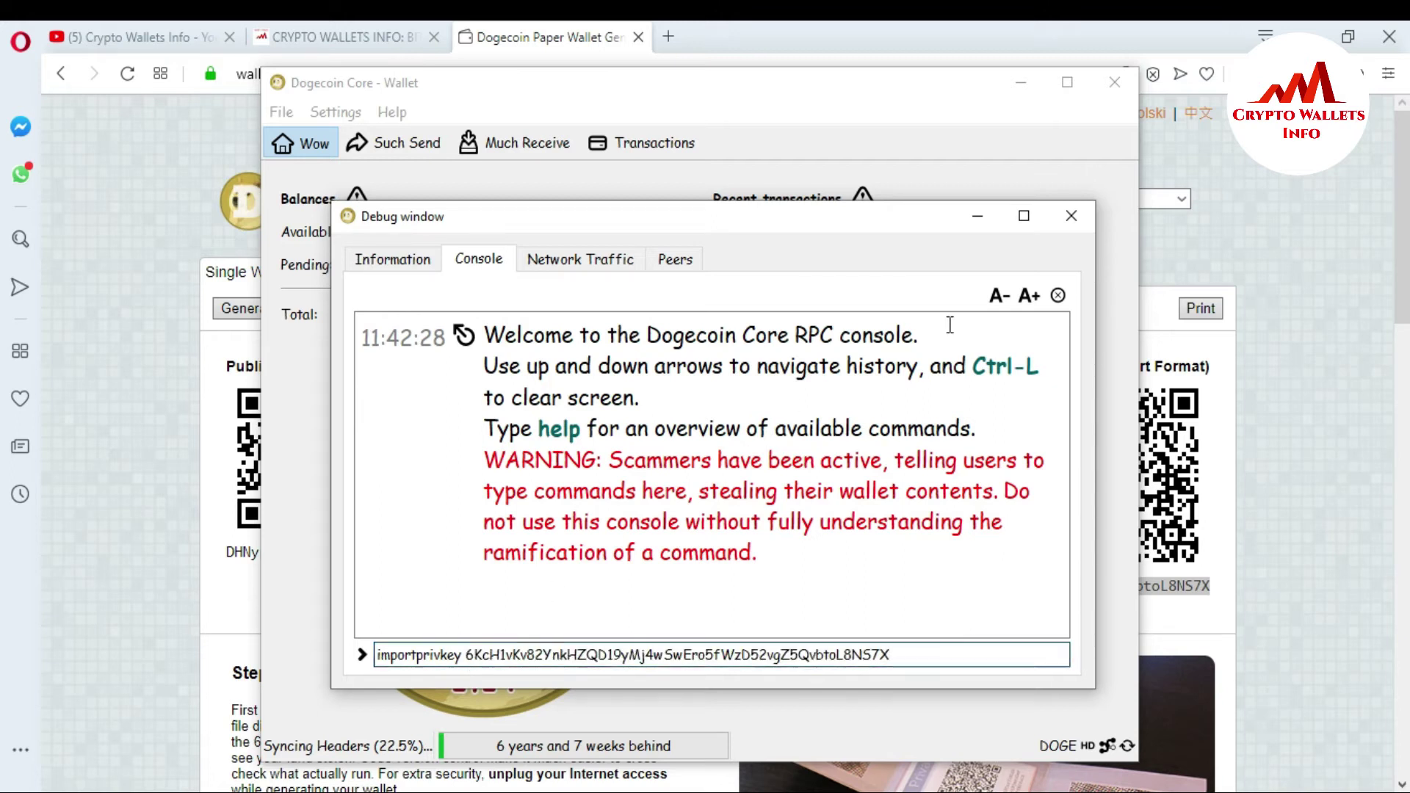
{"action": "left_click", "coordinate": [1239, 369]}
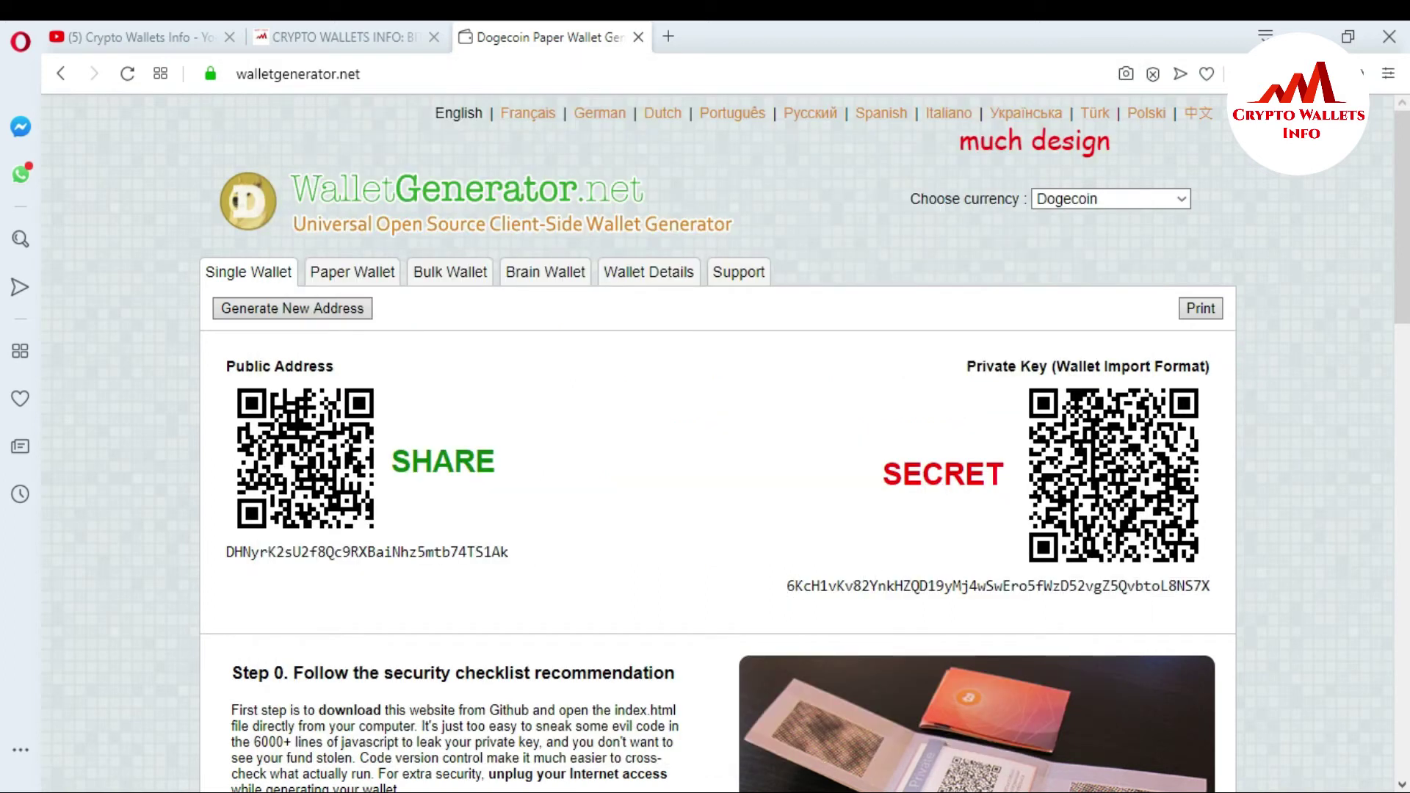
Step: Run the importprivkey command, which returns null, and bring the wallet overview forward
{"action": "mouse_move", "coordinate": [1016, 787]}
{"action": "left_click", "coordinate": [1153, 742]}
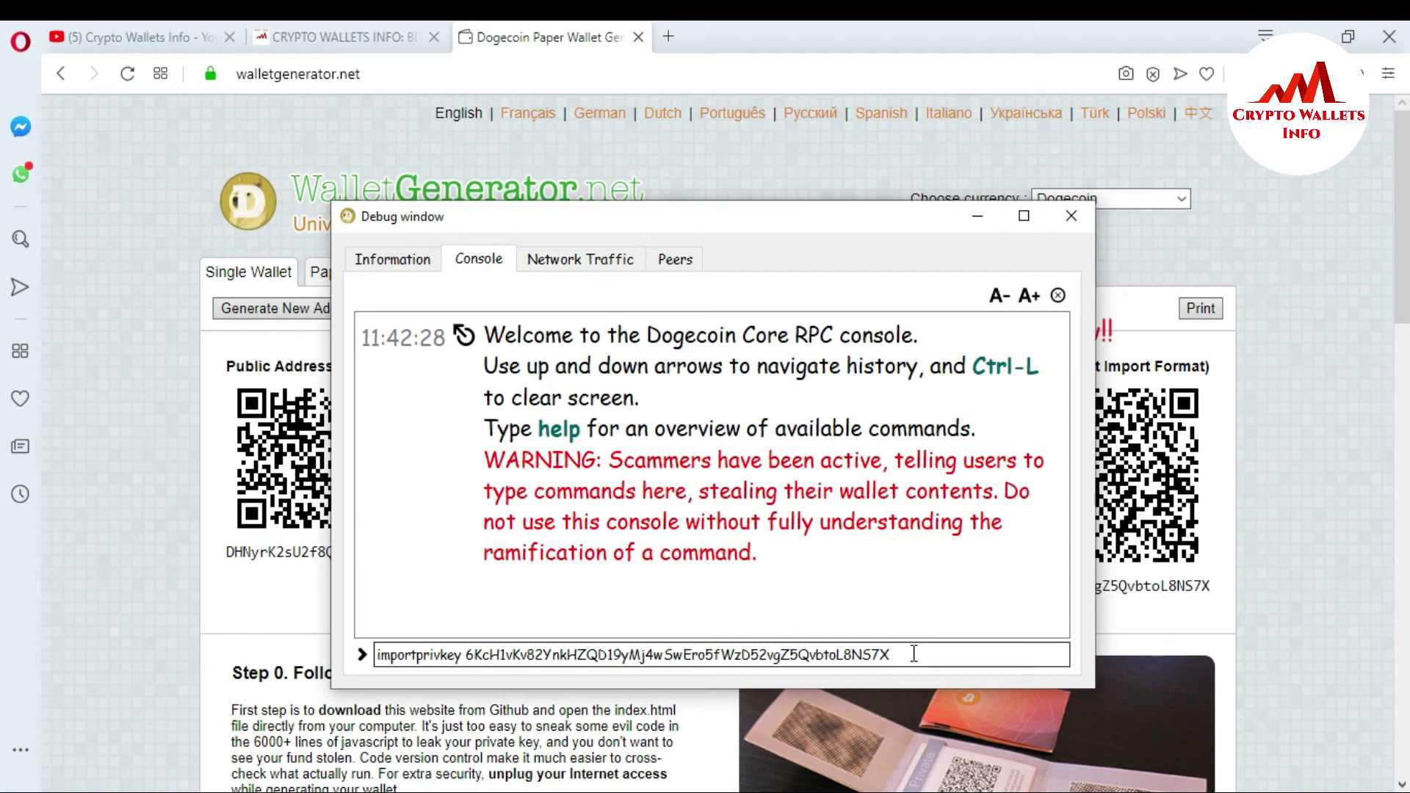
{"action": "key", "text": "Return"}
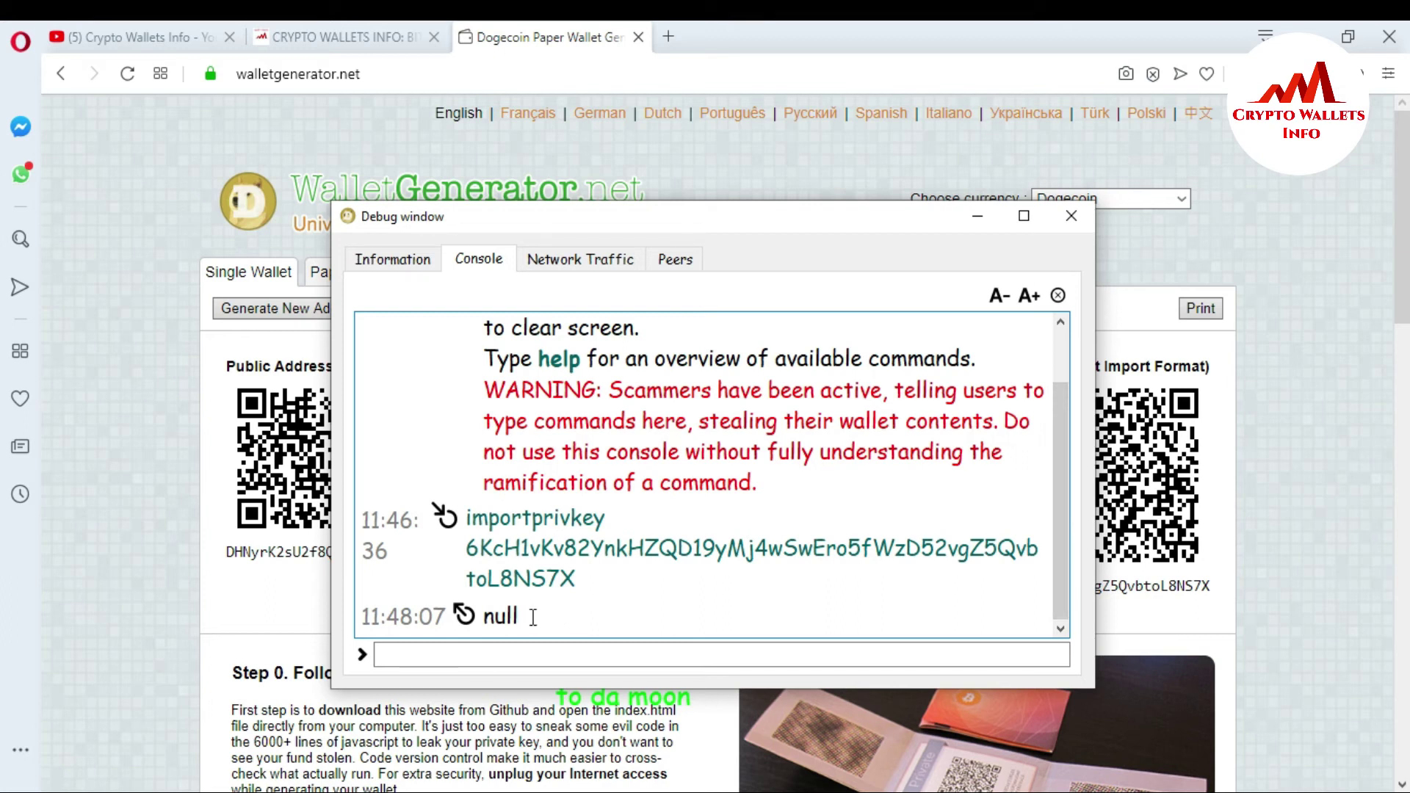
{"action": "left_click", "coordinate": [389, 262]}
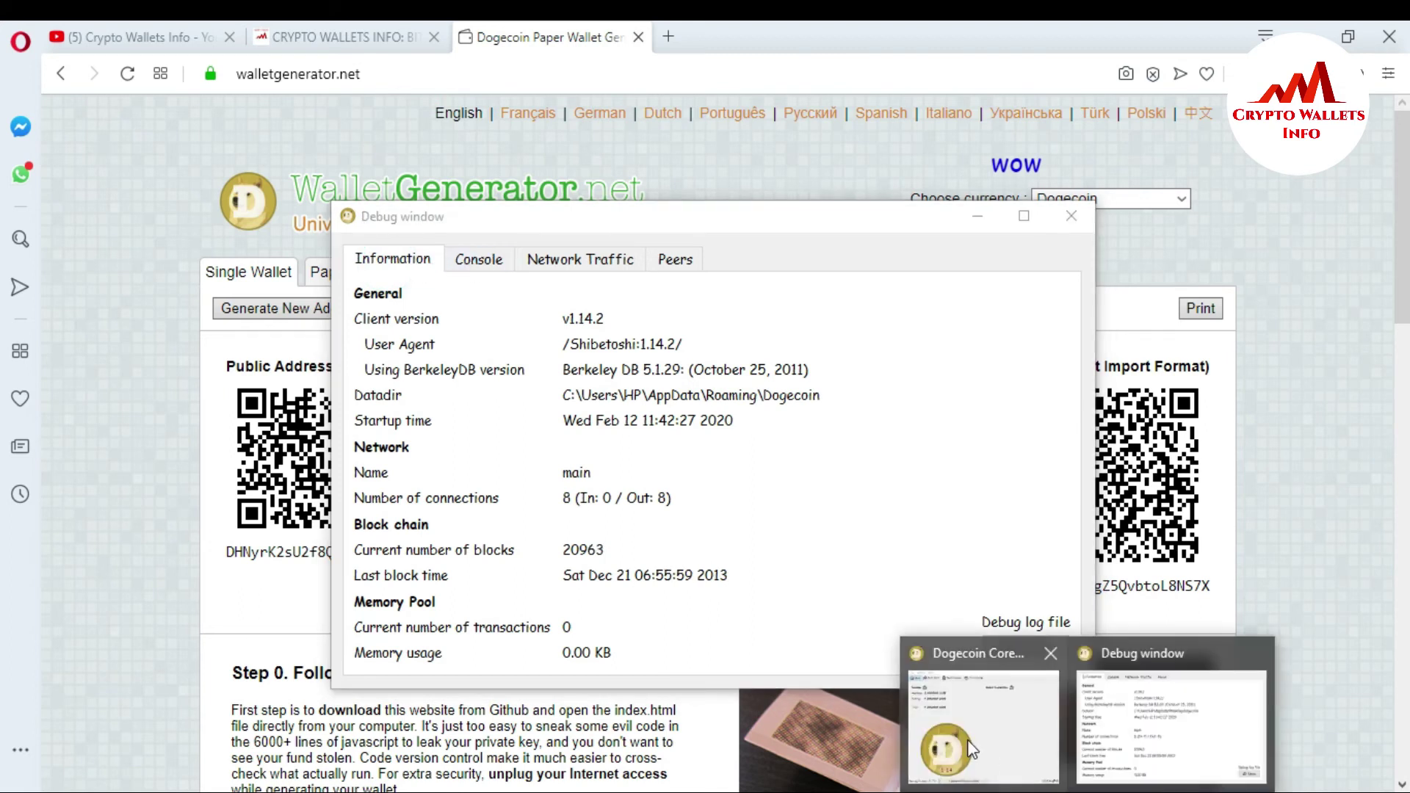
{"action": "left_click", "coordinate": [967, 739]}
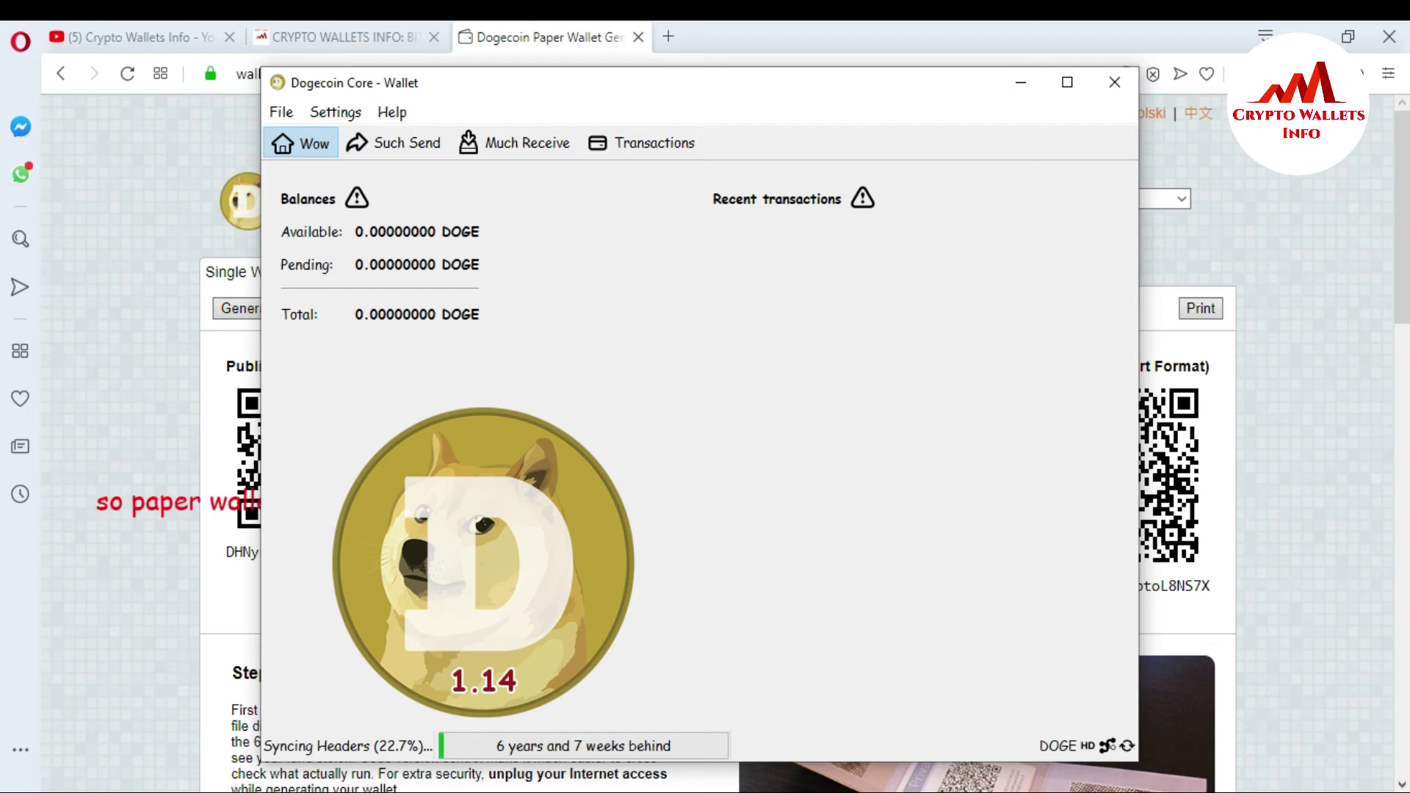
Step: Copy the receiving address from the 2/11/2020 08:33 request on the Much Receive page
{"action": "left_click", "coordinate": [1174, 716]}
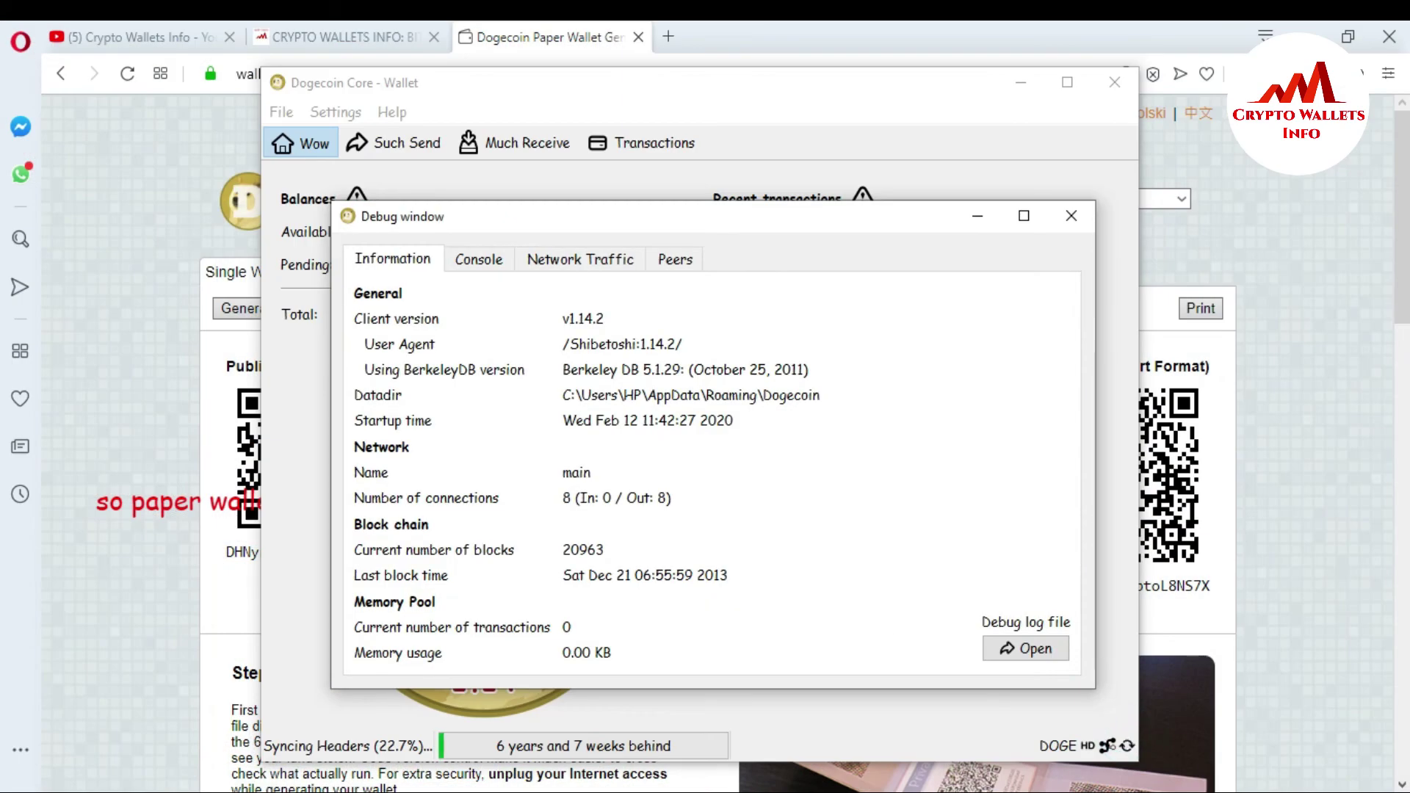
{"action": "left_click", "coordinate": [961, 742]}
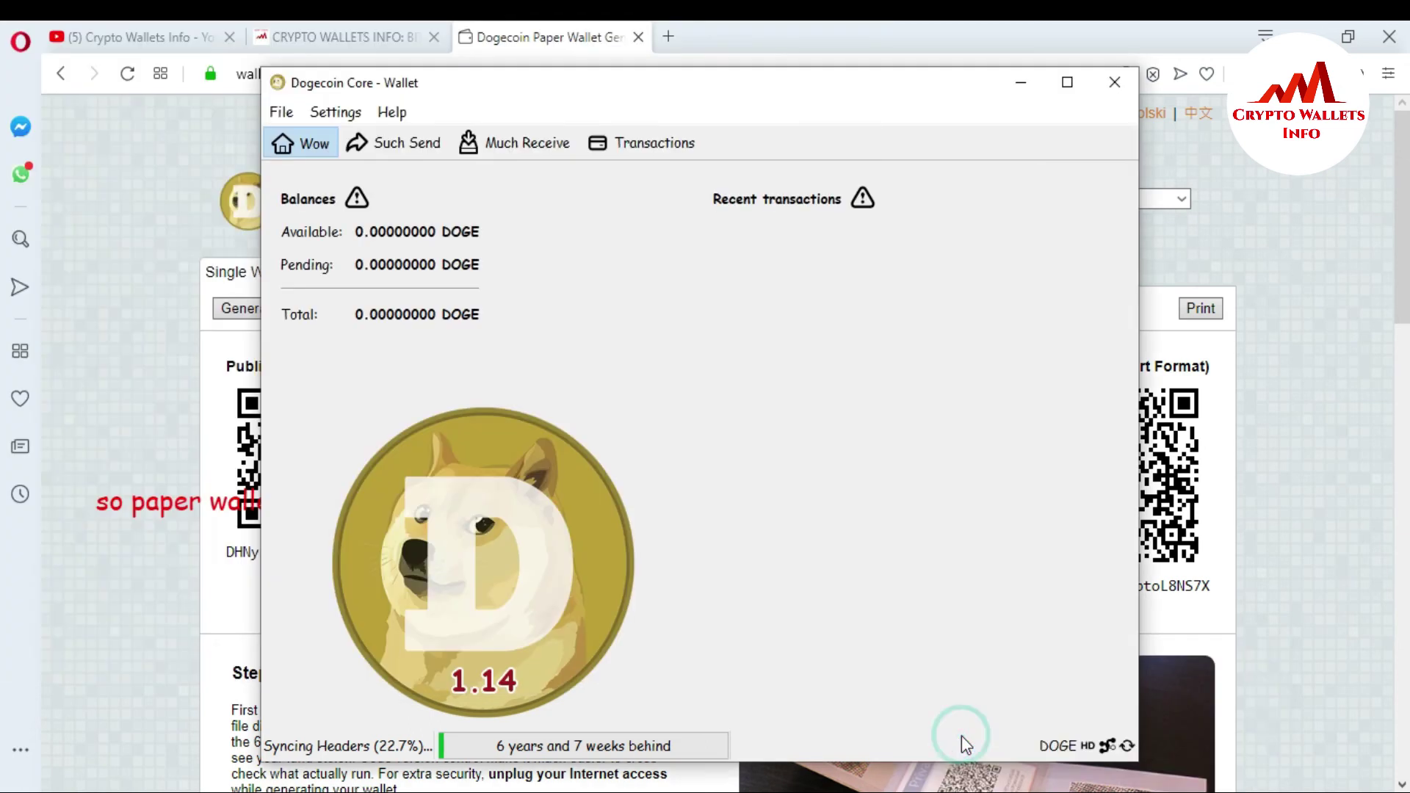
{"action": "left_click", "coordinate": [518, 141]}
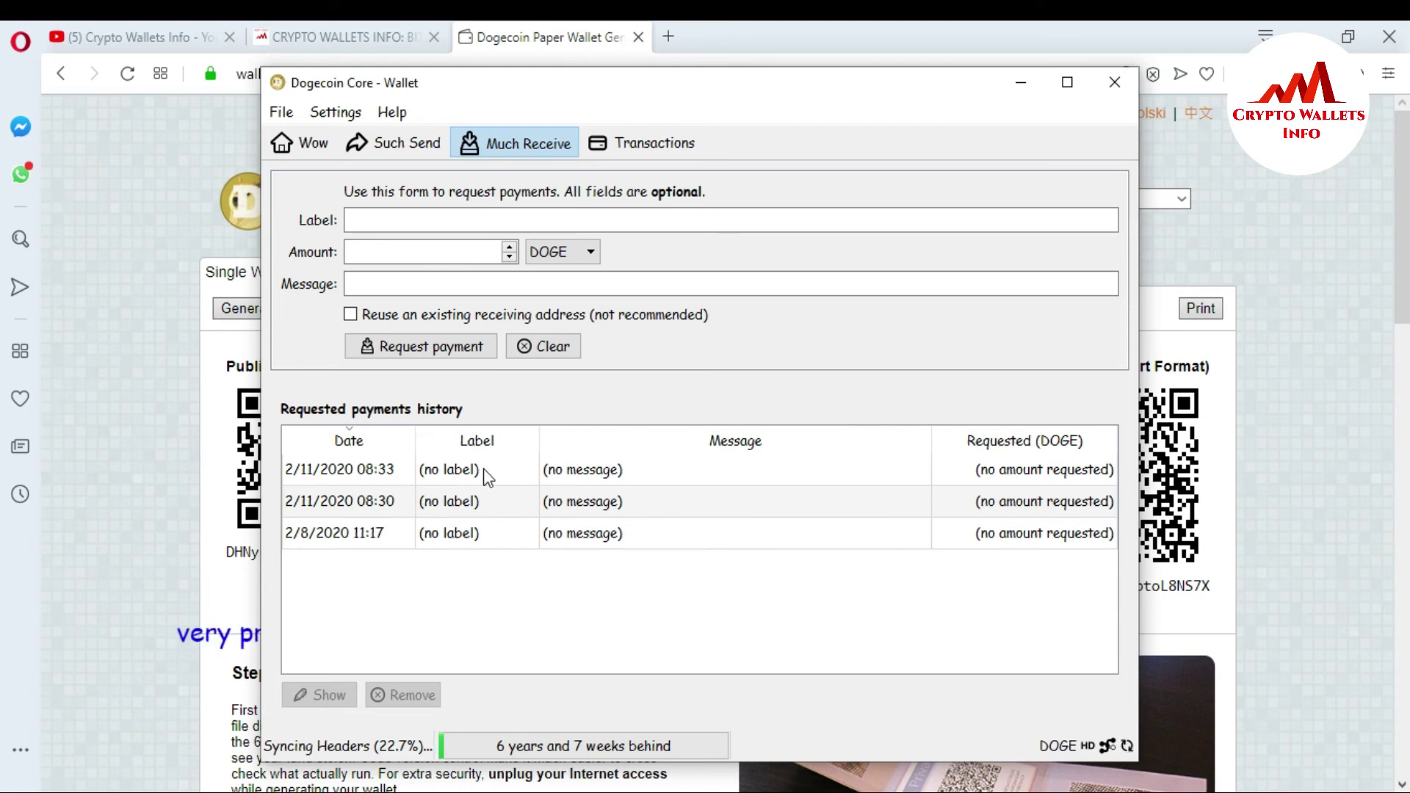
{"action": "double_click", "coordinate": [350, 471]}
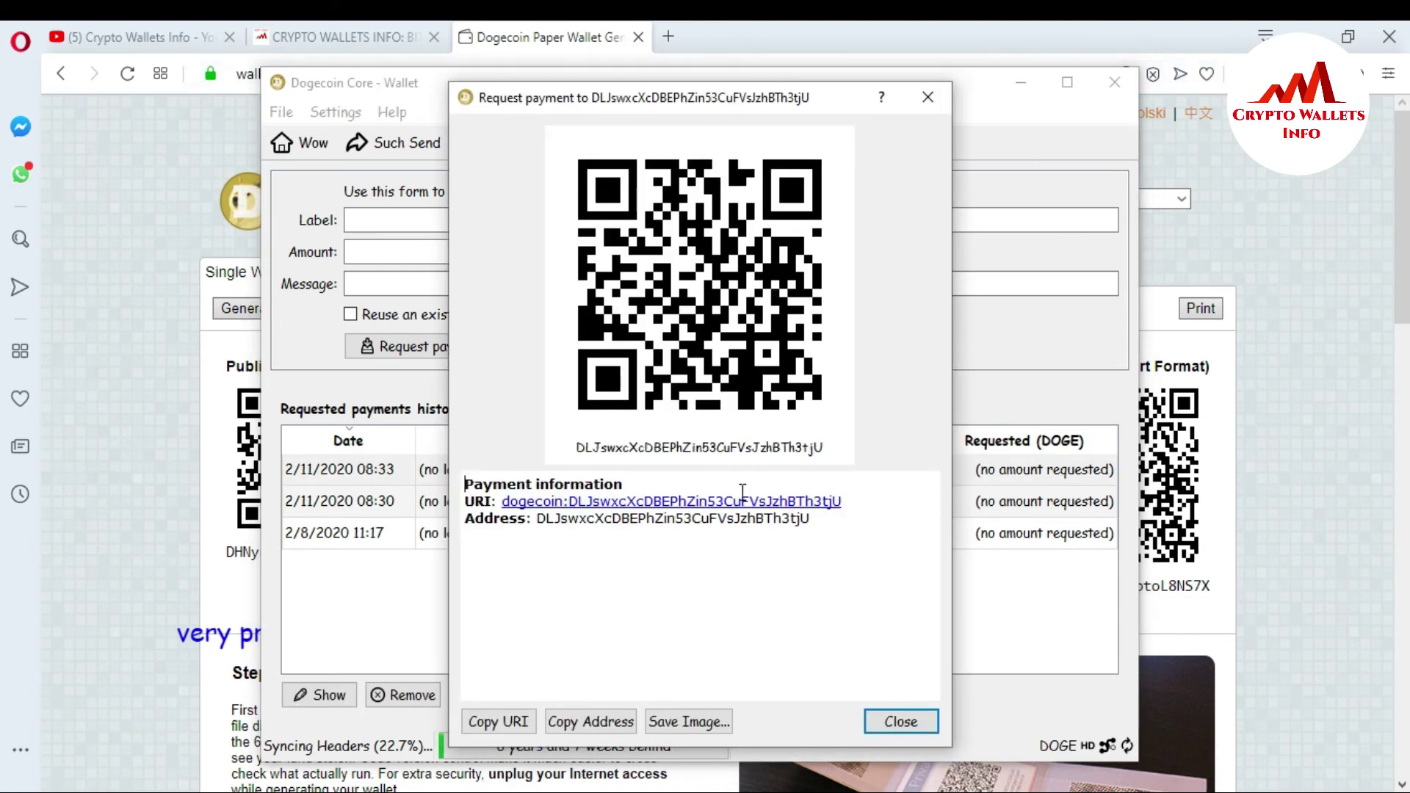
{"action": "left_click_drag", "start_coordinate": [541, 520], "coordinate": [855, 513]}
{"action": "key", "text": "ctrl+c"}
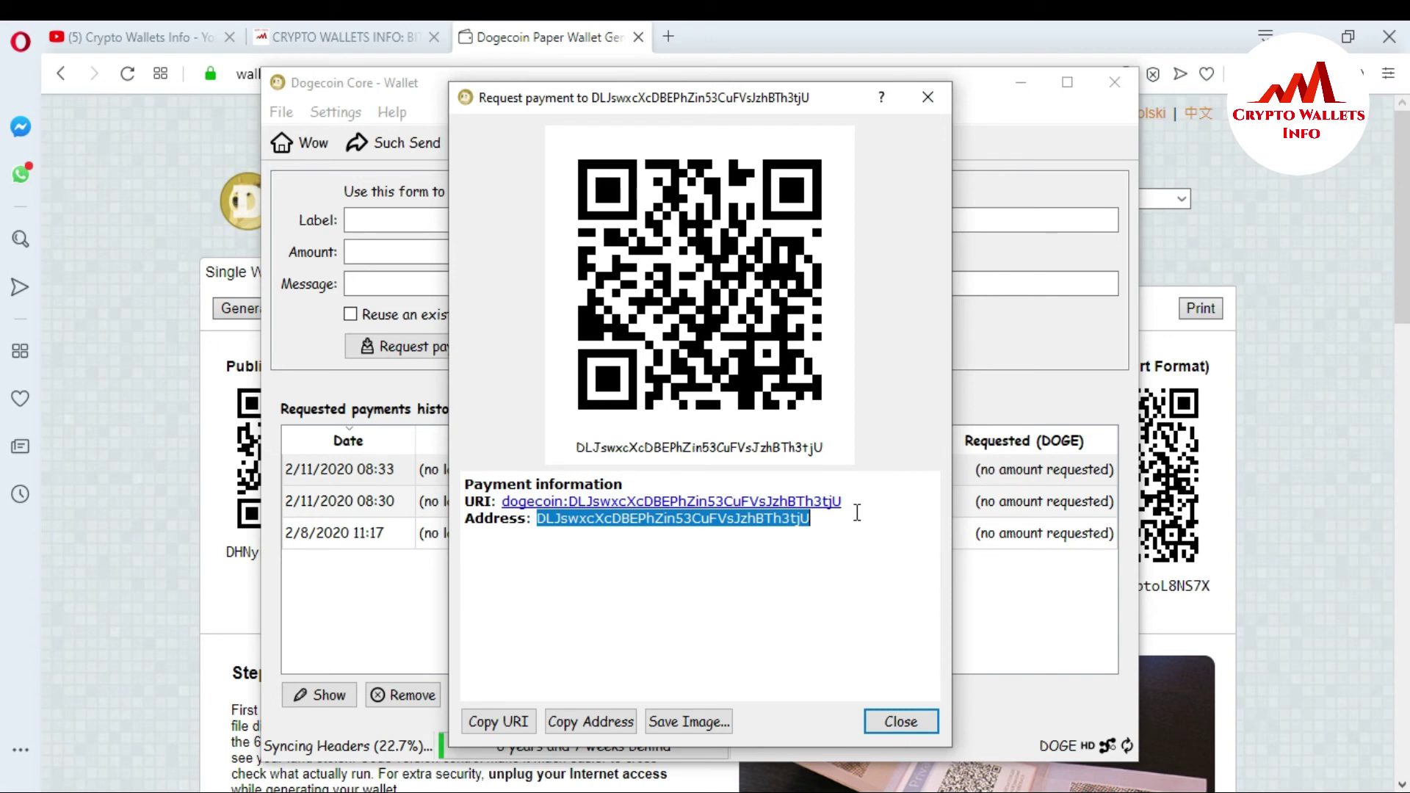
{"action": "left_click", "coordinate": [928, 97]}
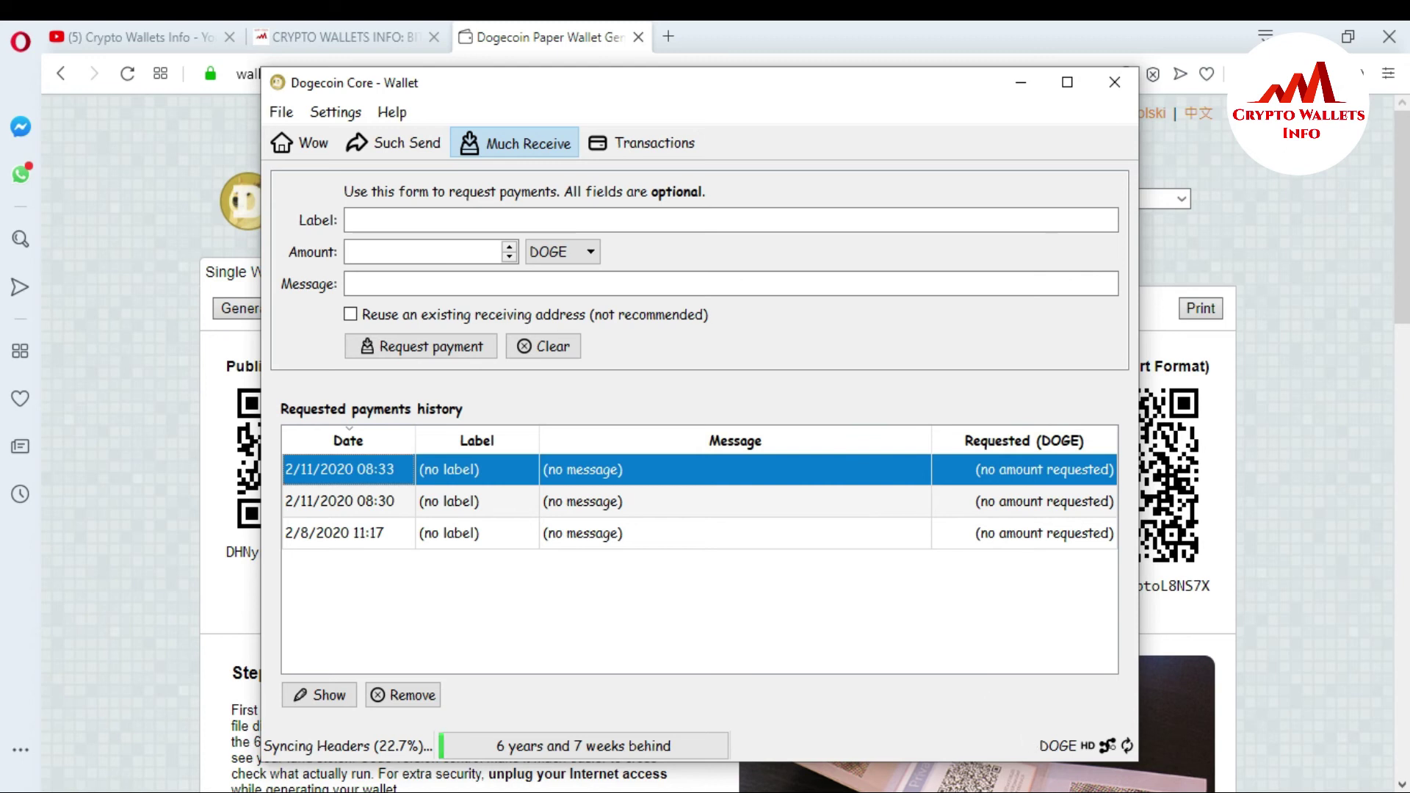
Step: Bring the Debug window to the front and show its Console tab
{"action": "left_click", "coordinate": [1182, 723]}
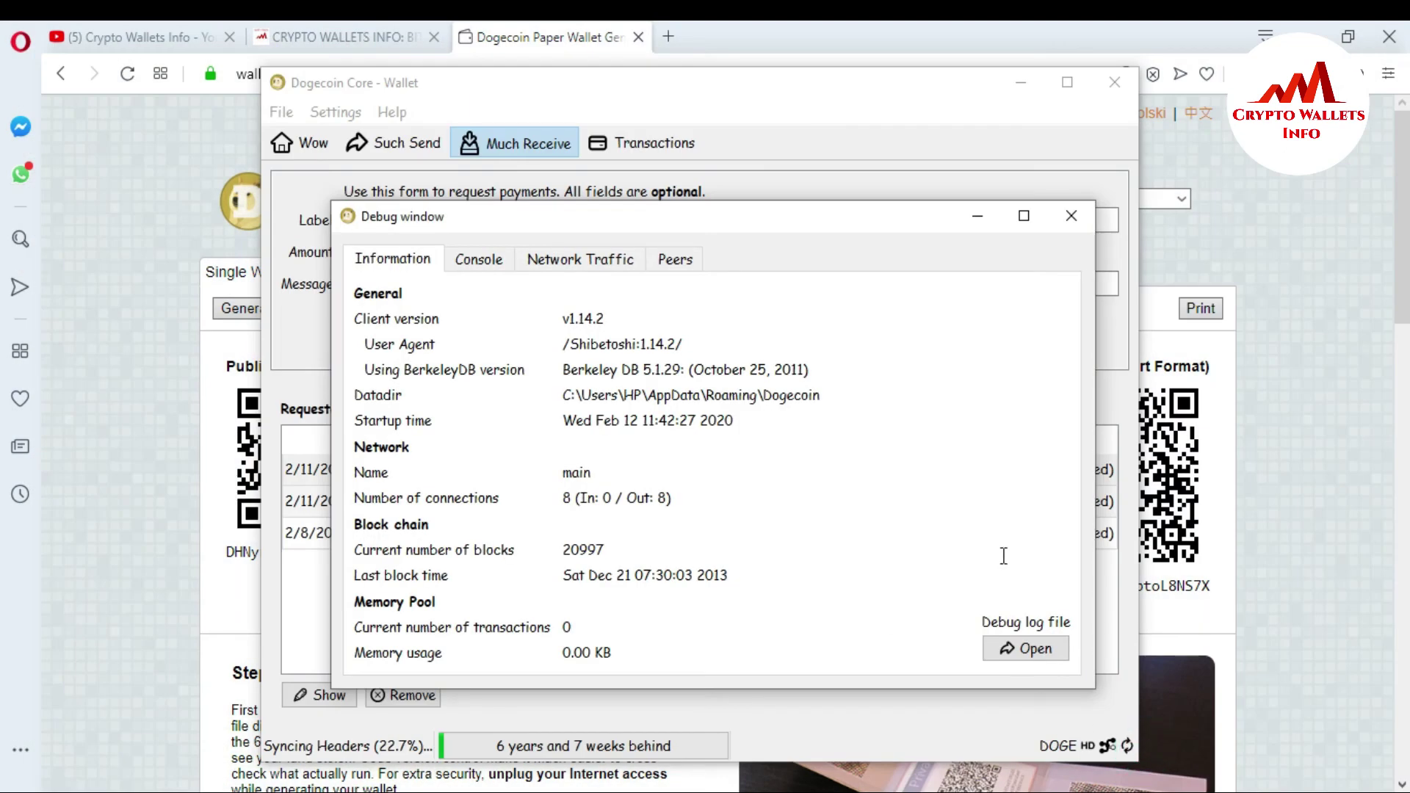
{"action": "left_click", "coordinate": [1091, 792]}
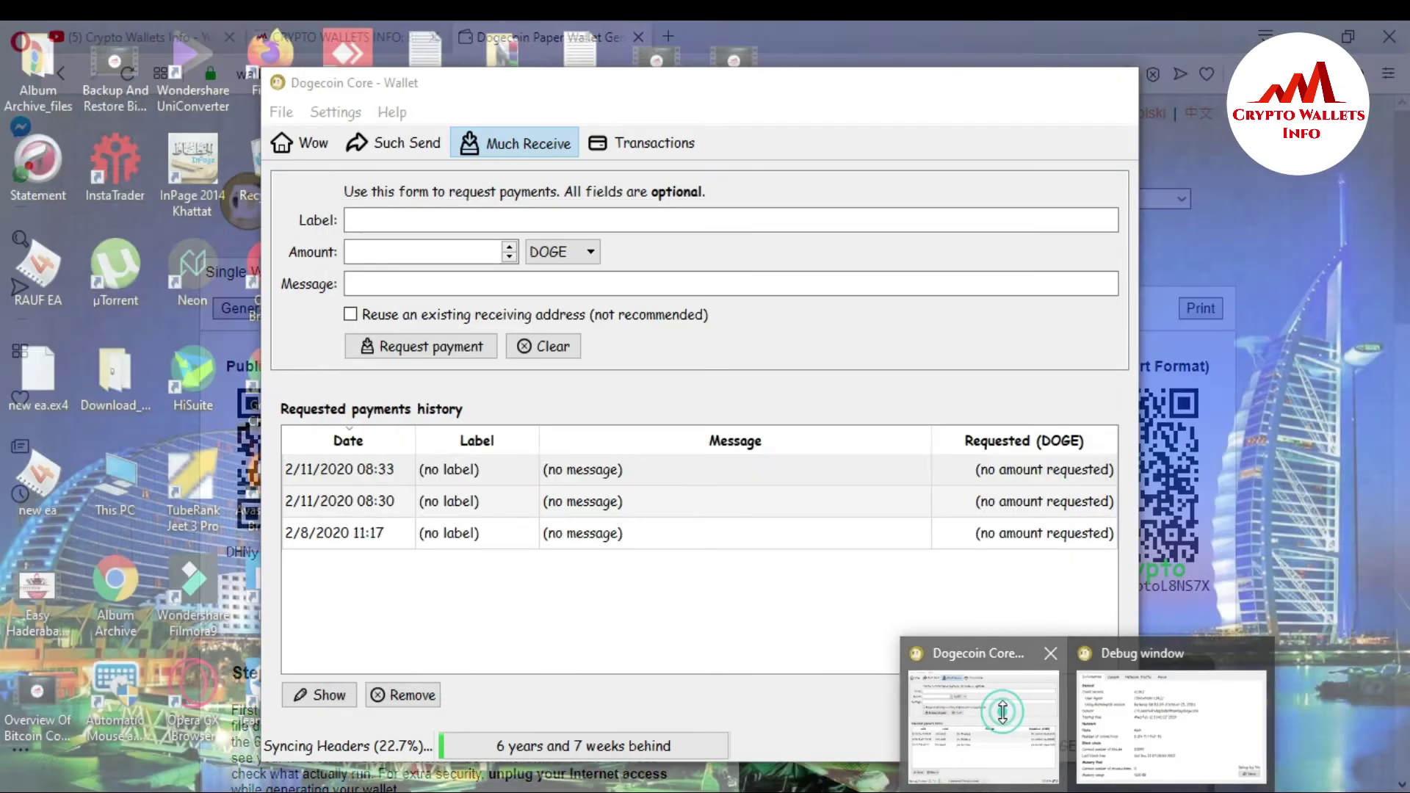
{"action": "left_click", "coordinate": [1013, 729]}
{"action": "left_click", "coordinate": [1091, 791]}
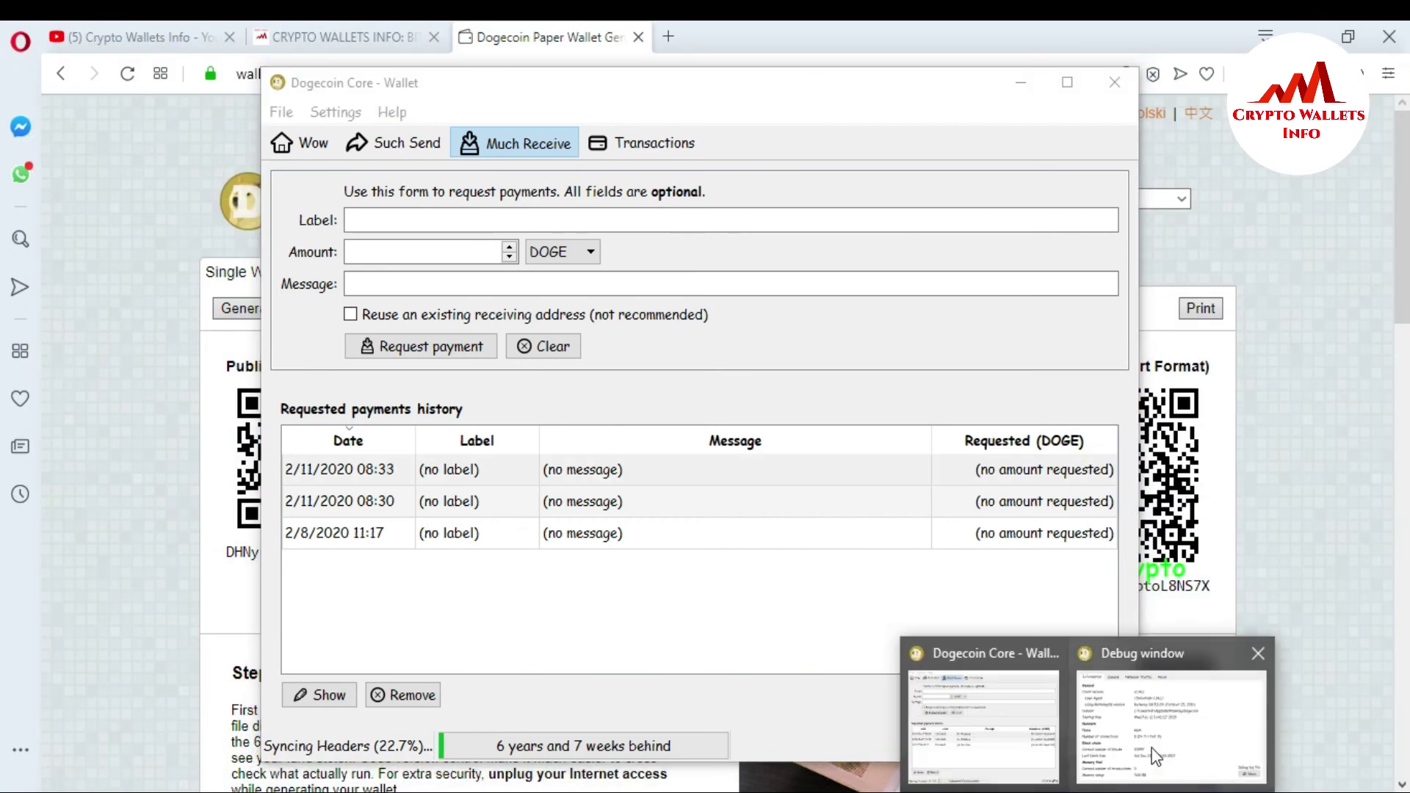
{"action": "left_click", "coordinate": [1189, 705]}
{"action": "left_click", "coordinate": [479, 258]}
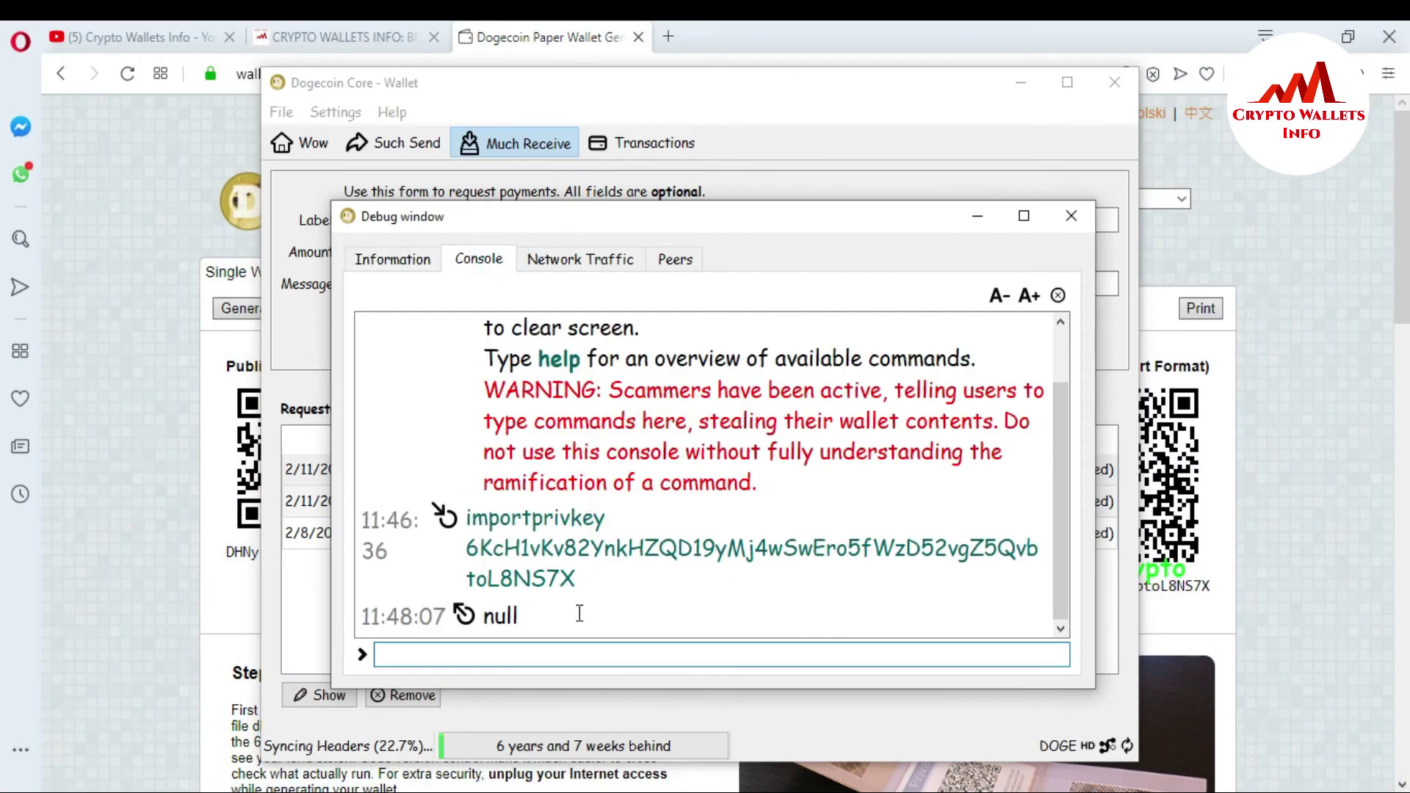
Step: Run dumpprivkey on the pasted receiving address to reveal its private key
{"action": "left_click", "coordinate": [520, 655]}
{"action": "type", "text": "i"}
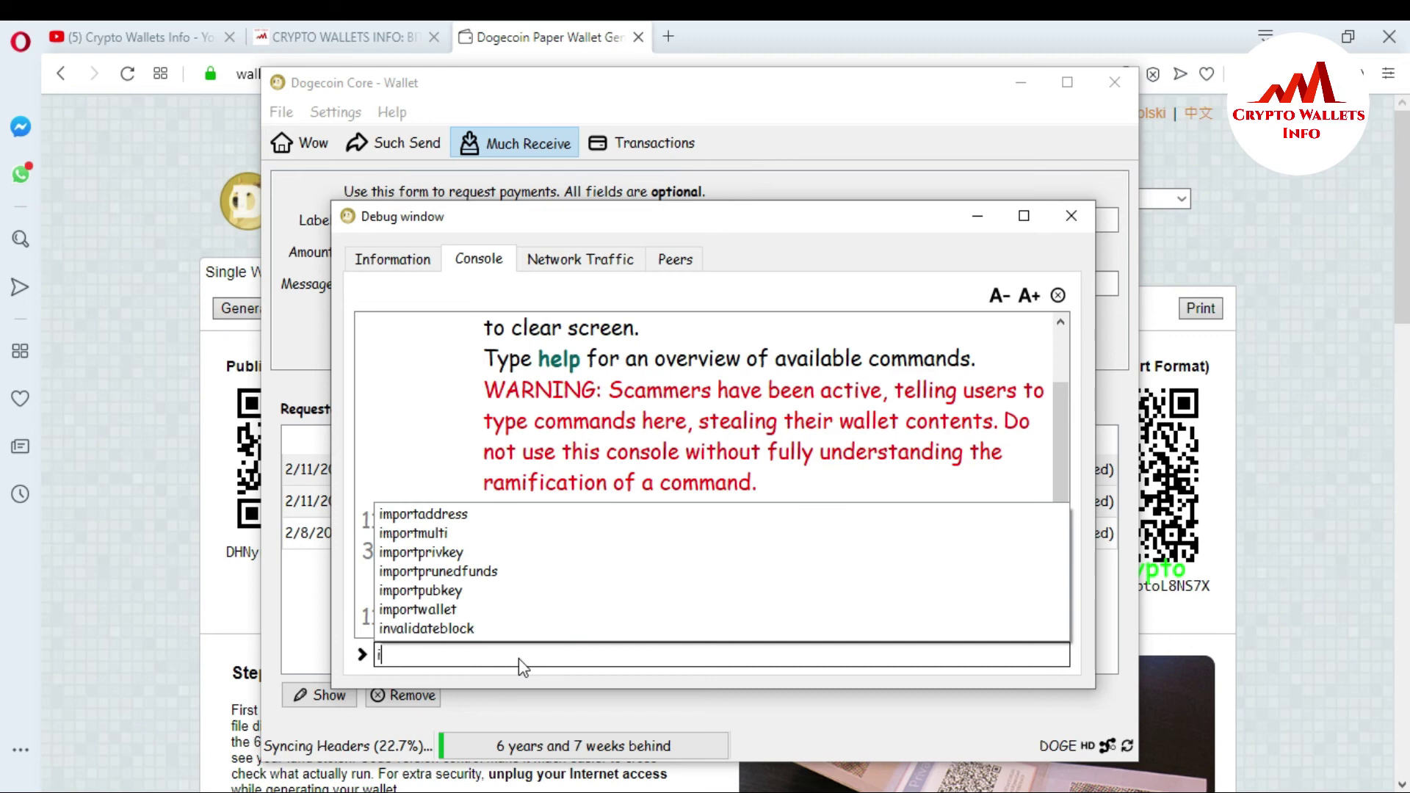
{"action": "key", "text": "BackSpace"}
{"action": "type", "text": "du"}
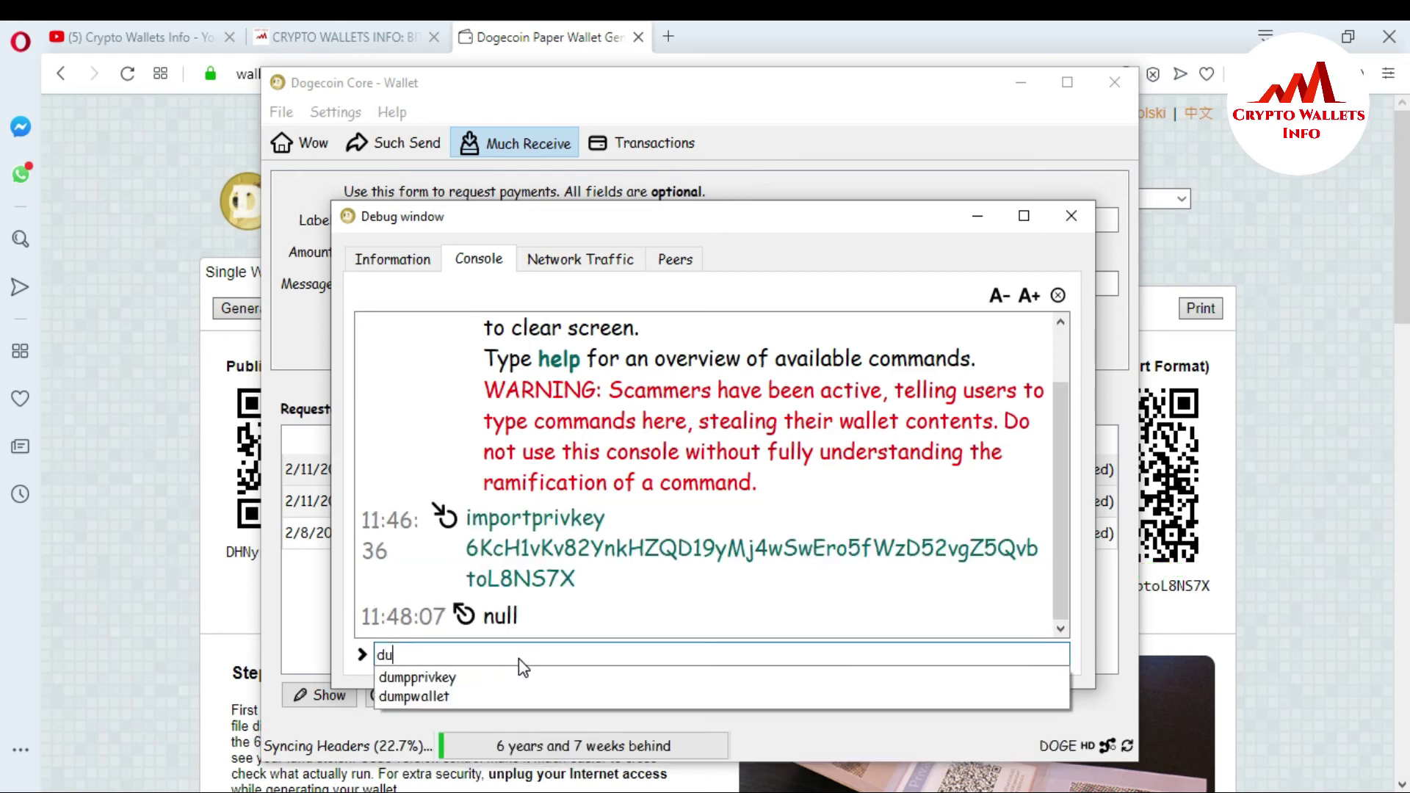
{"action": "left_click", "coordinate": [470, 671]}
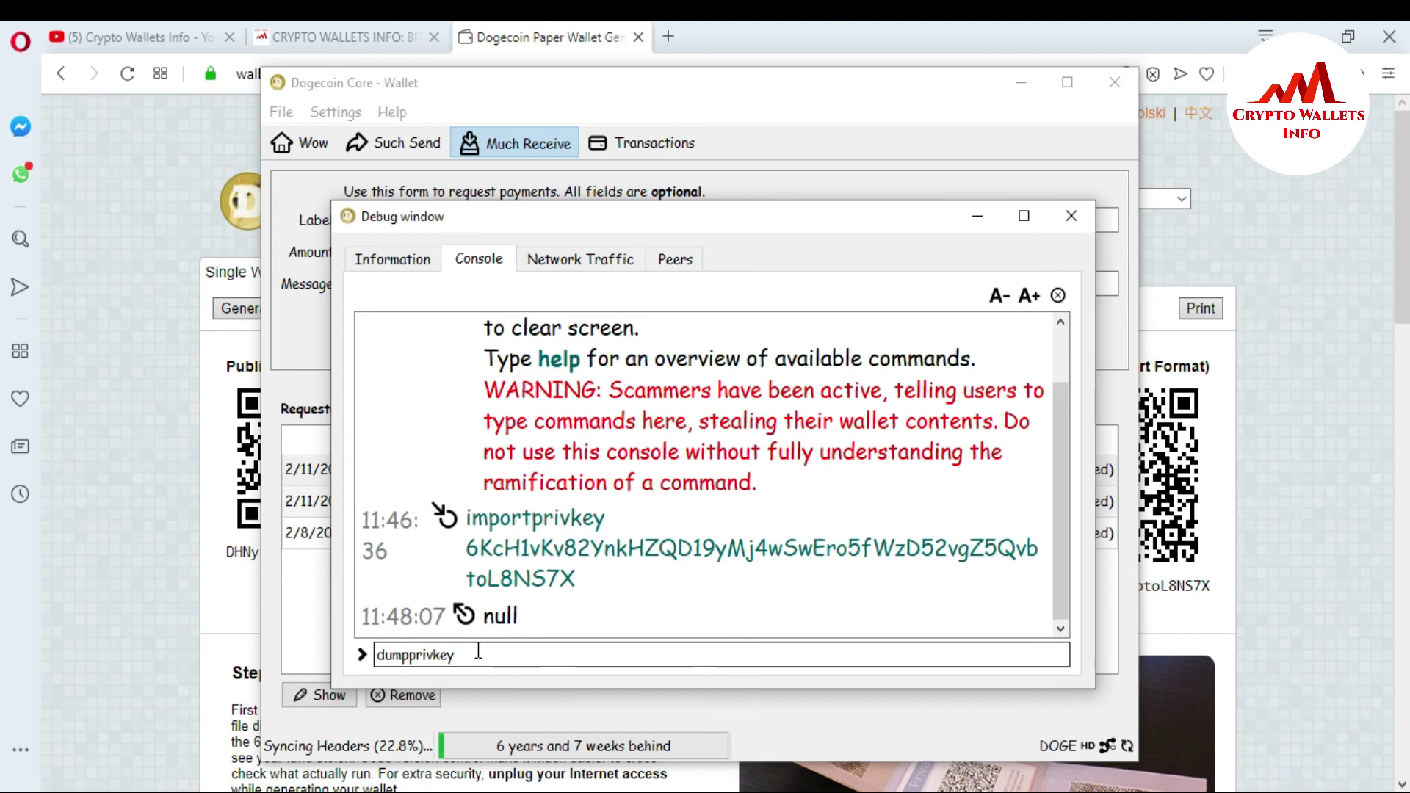
{"action": "key", "text": "ctrl+v"}
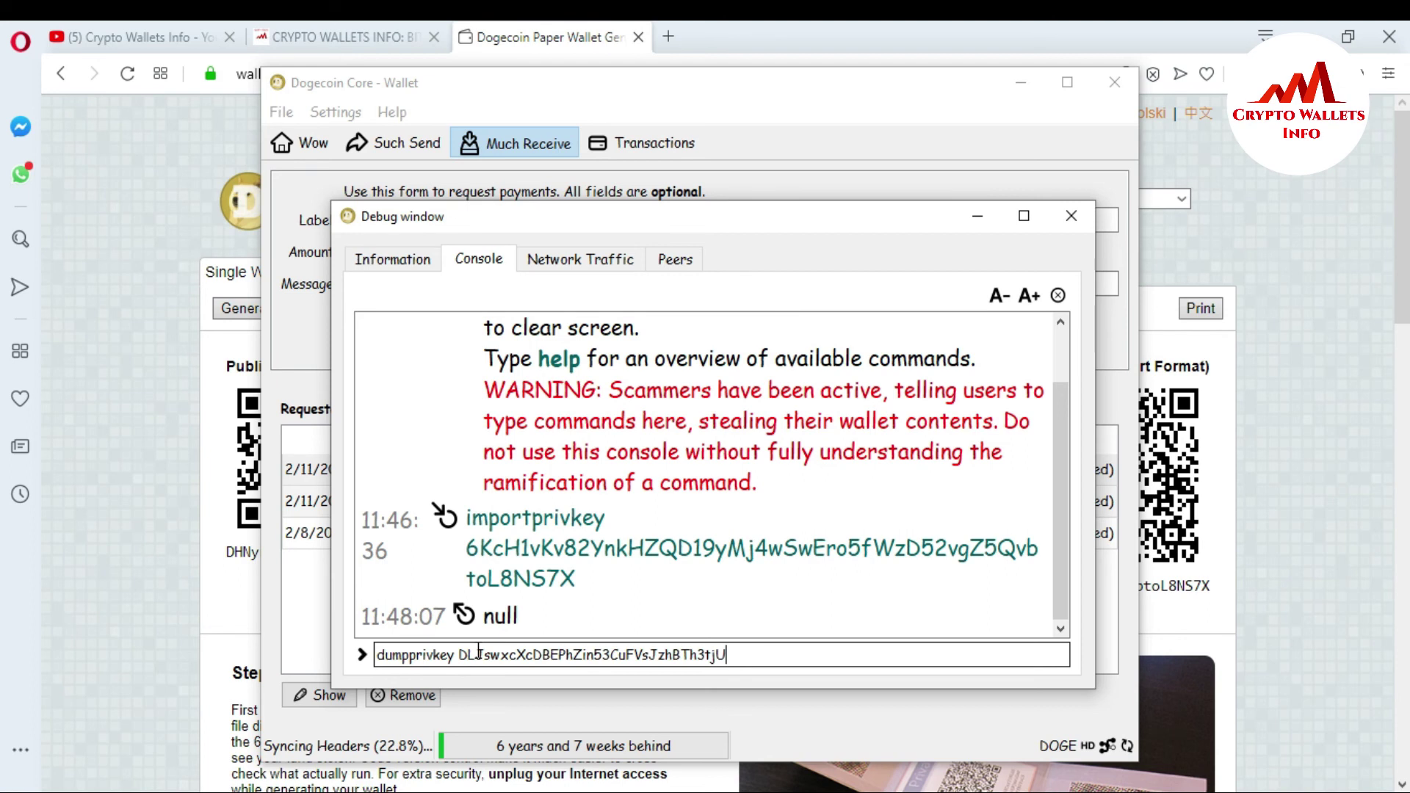
{"action": "key", "text": "Return"}
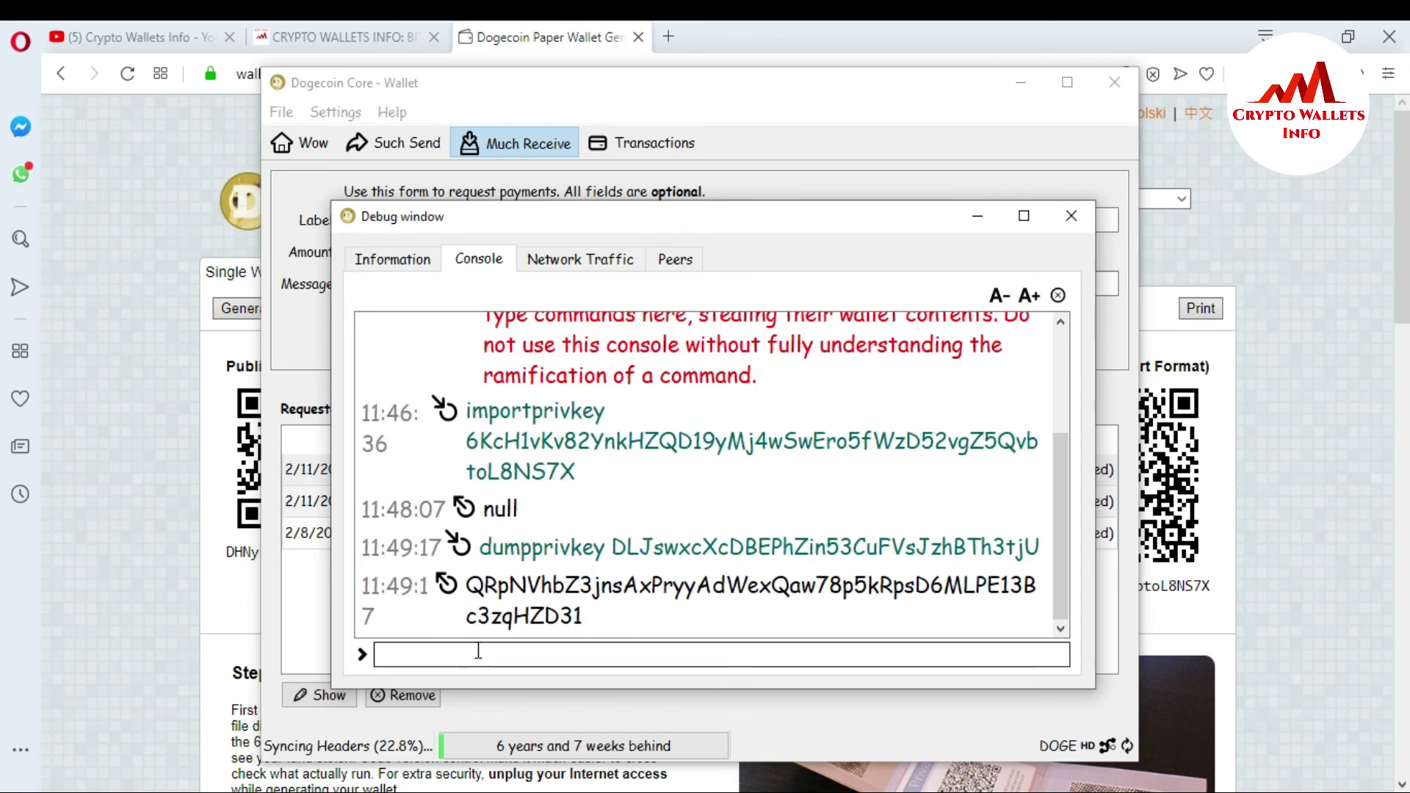
Step: Select and copy the private key returned in the console
{"action": "left_click_drag", "start_coordinate": [473, 586], "coordinate": [584, 614]}
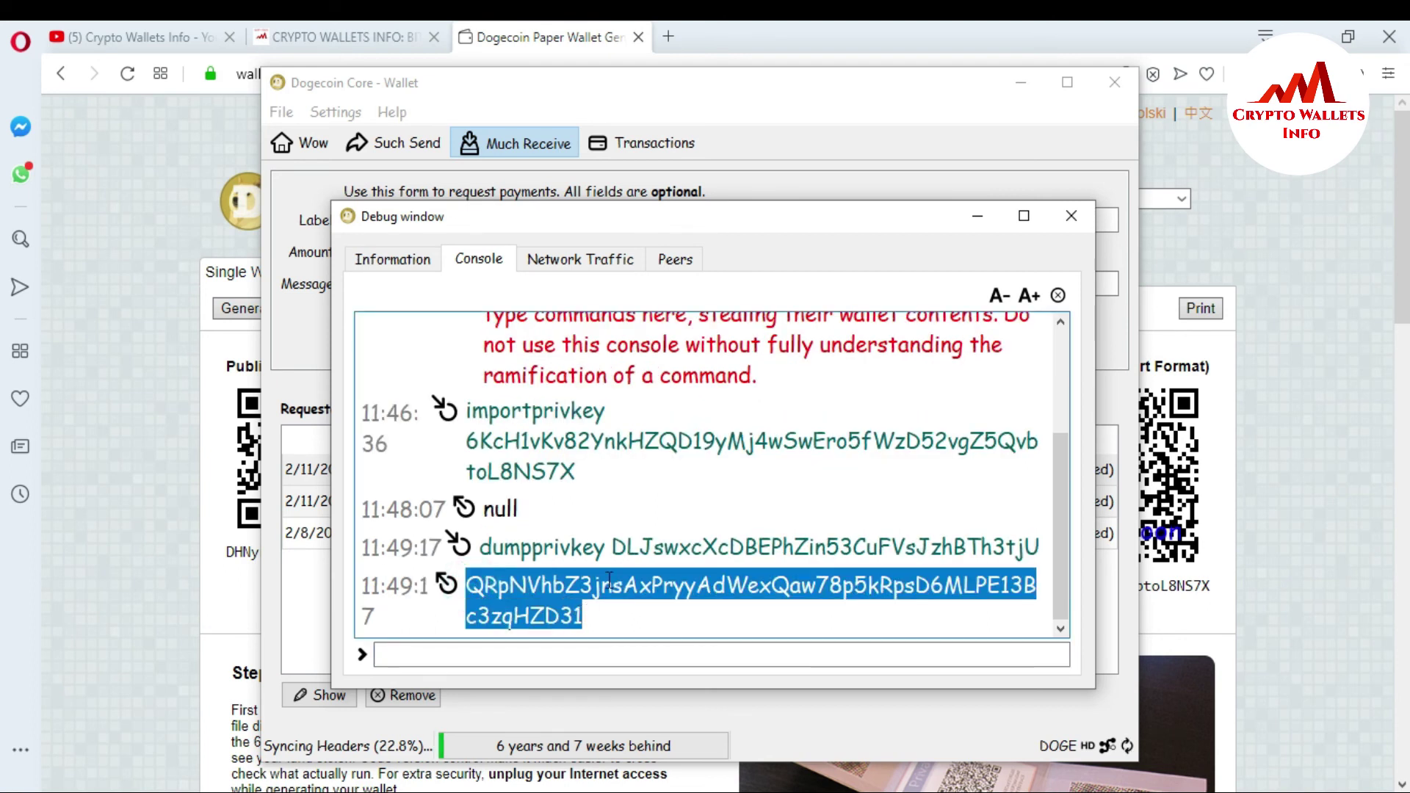
{"action": "double_click", "coordinate": [595, 614]}
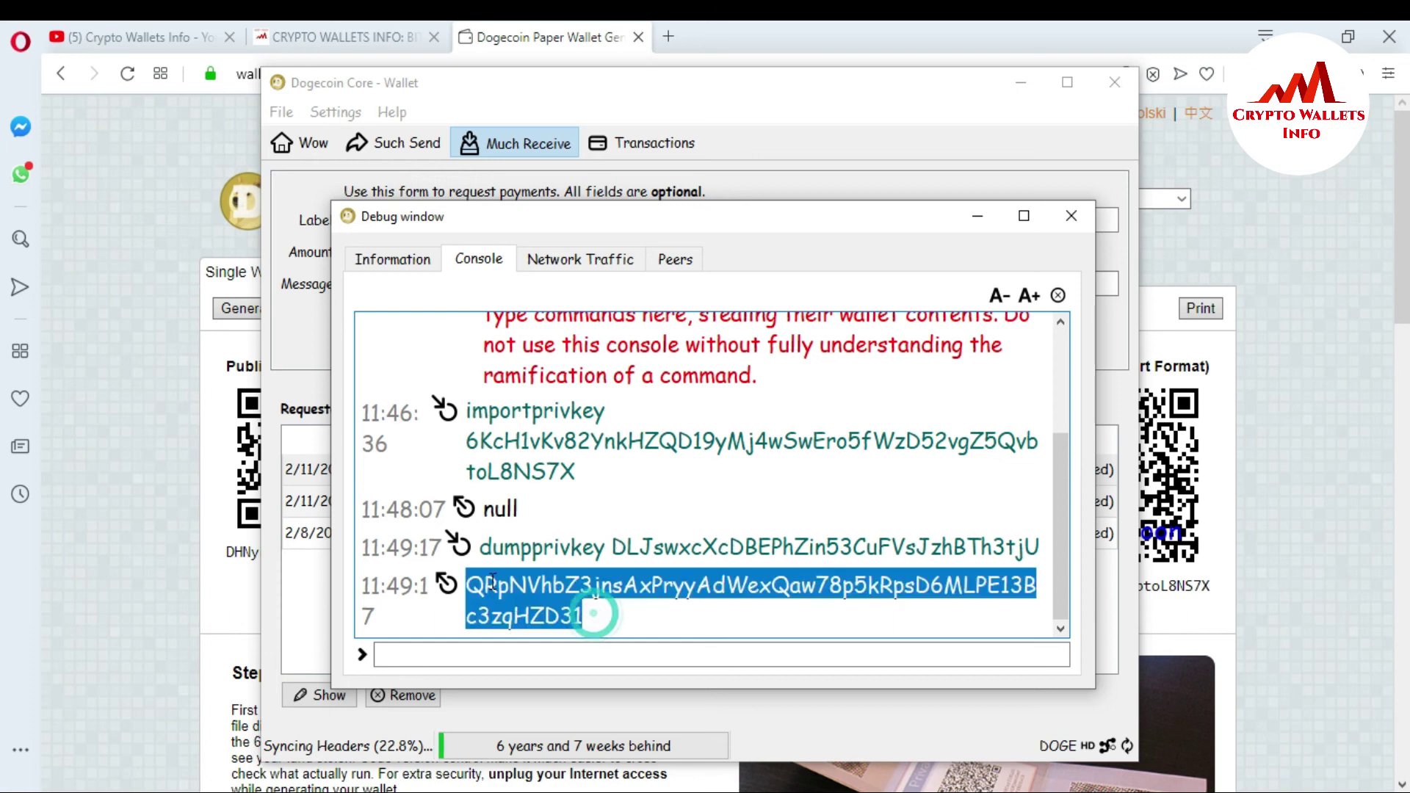
{"action": "left_click", "coordinate": [580, 620]}
{"action": "left_click_drag", "start_coordinate": [580, 621], "coordinate": [474, 587]}
{"action": "key", "text": "ctrl+c"}
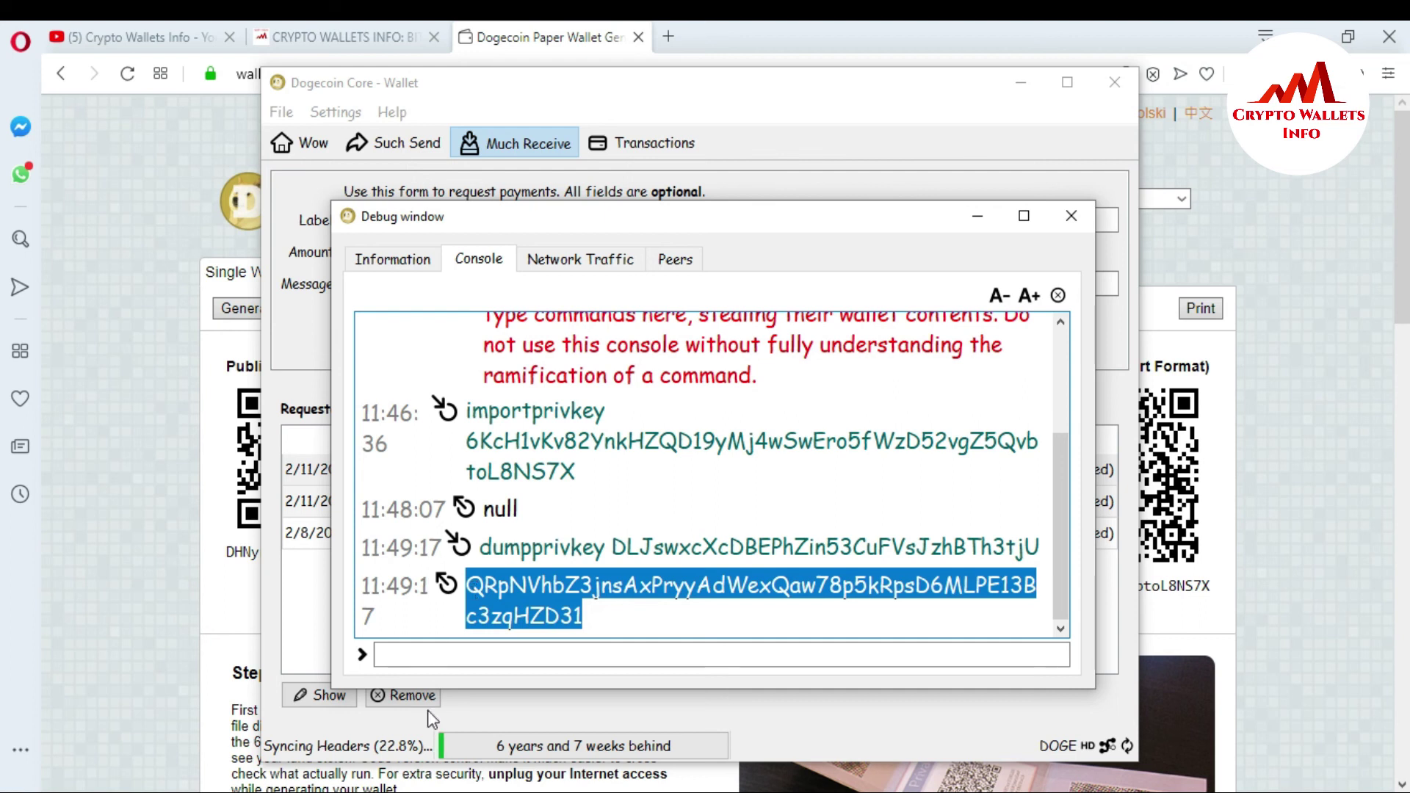
Step: Re-import the copied key with importprivkey, then return to the cryptowalletsinfo.com BITCOIN page
{"action": "left_click", "coordinate": [435, 661]}
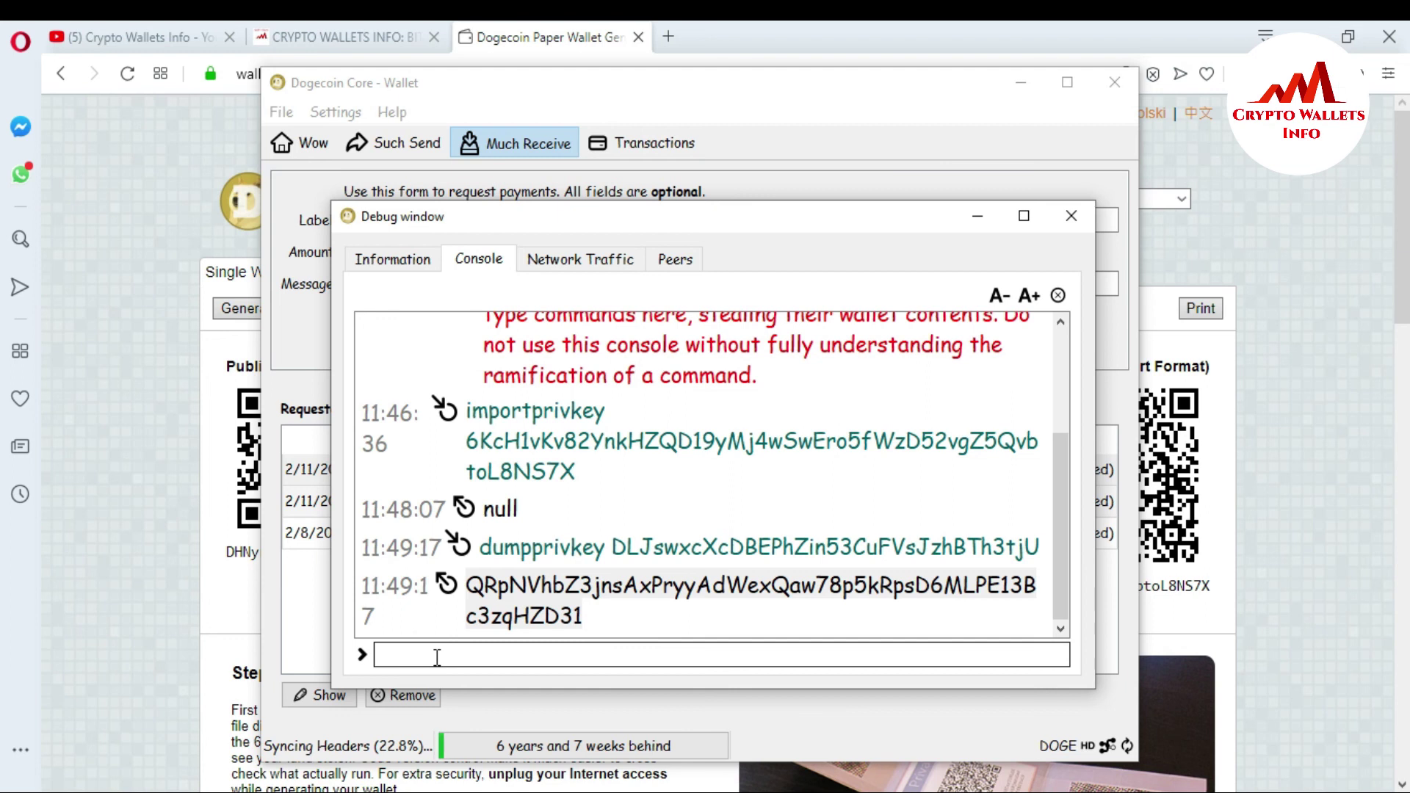
{"action": "type", "text": "imp"}
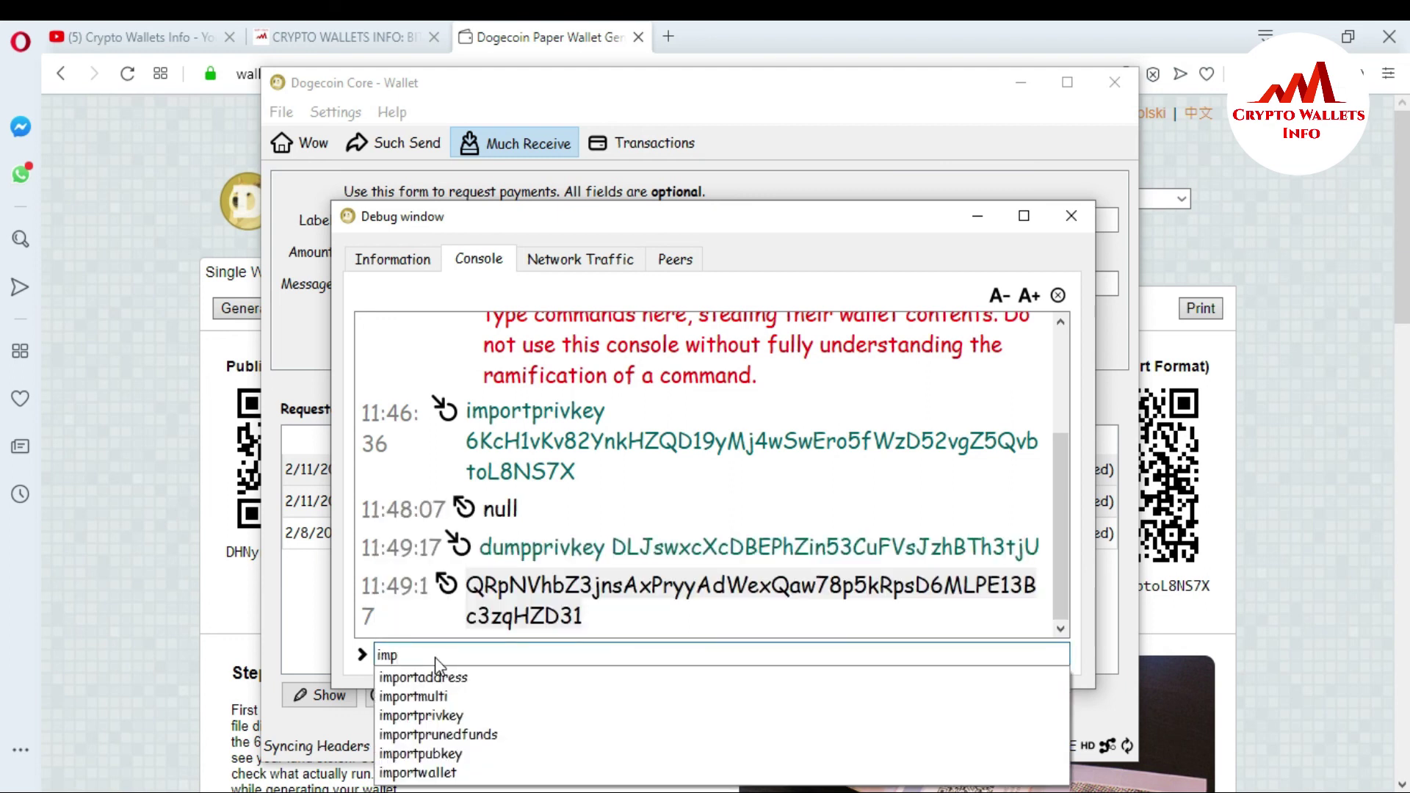
{"action": "left_click", "coordinate": [443, 715]}
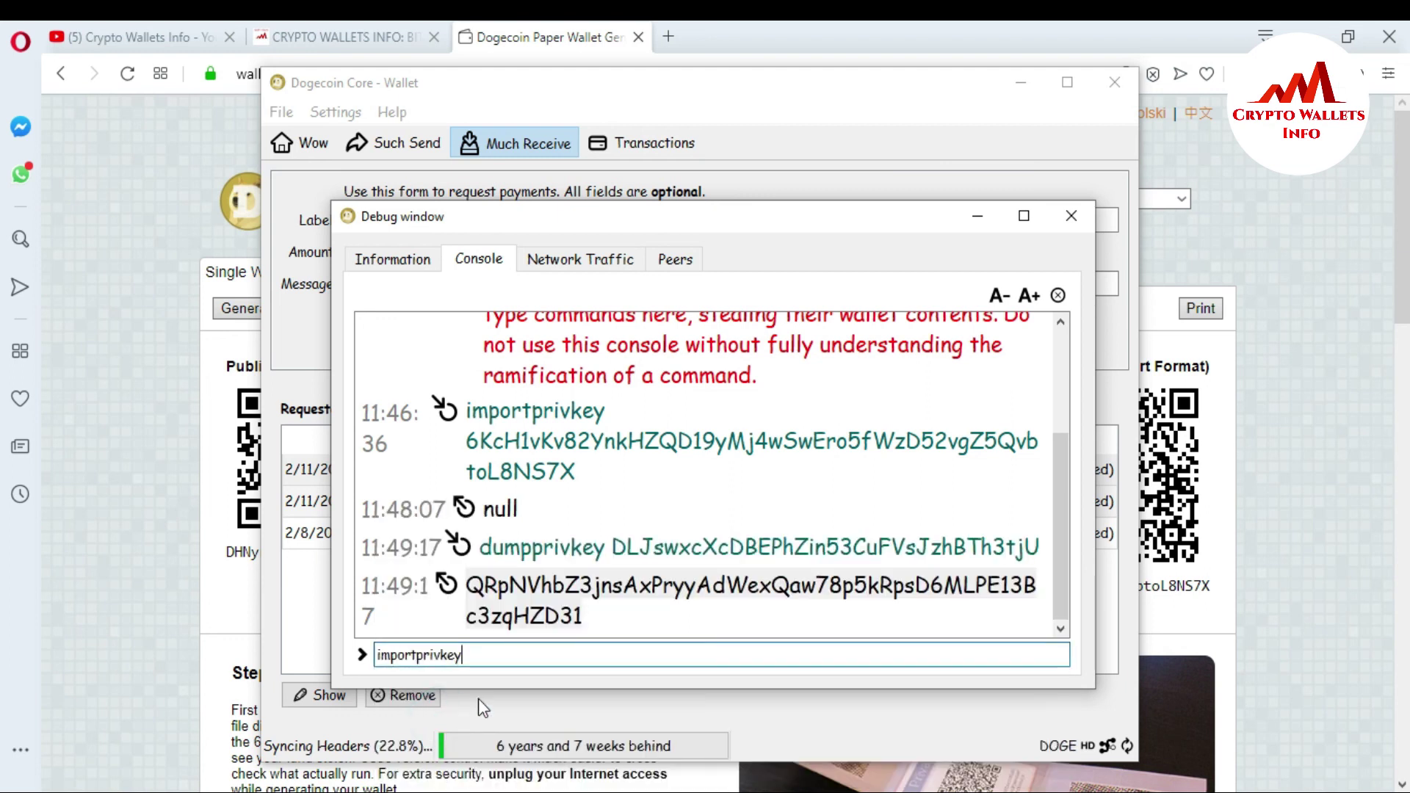
{"action": "key", "text": "ctrl+v"}
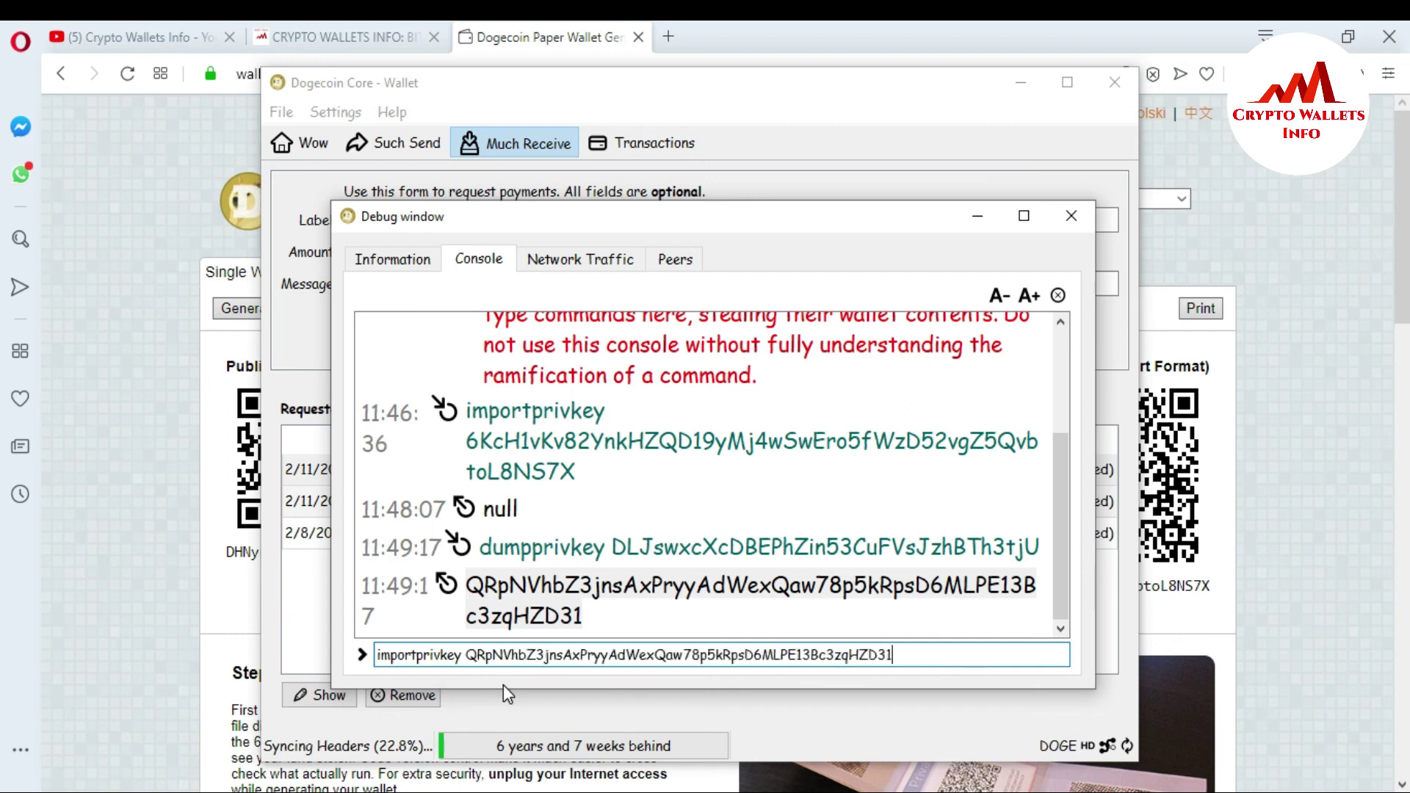
{"action": "key", "text": "Return"}
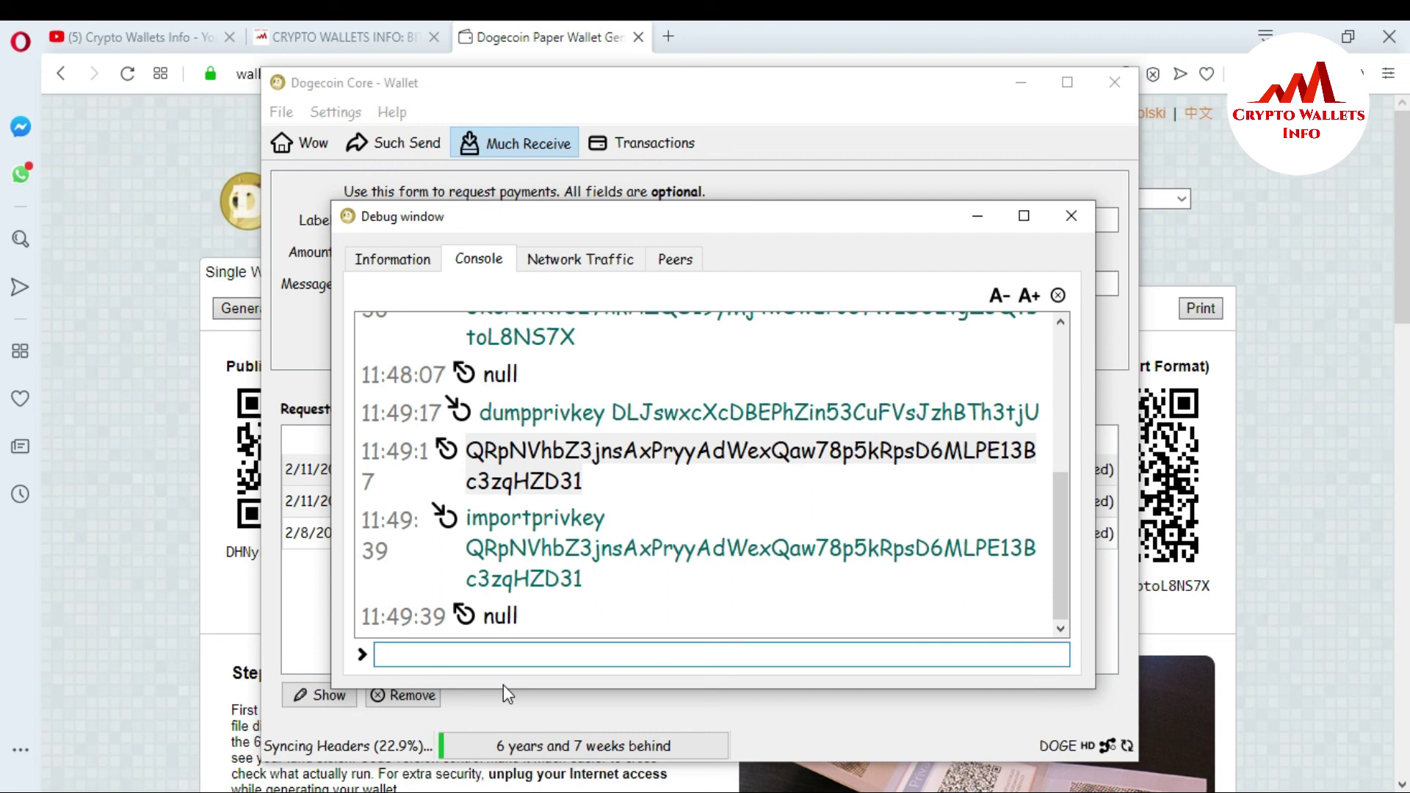
{"action": "left_click", "coordinate": [91, 41]}
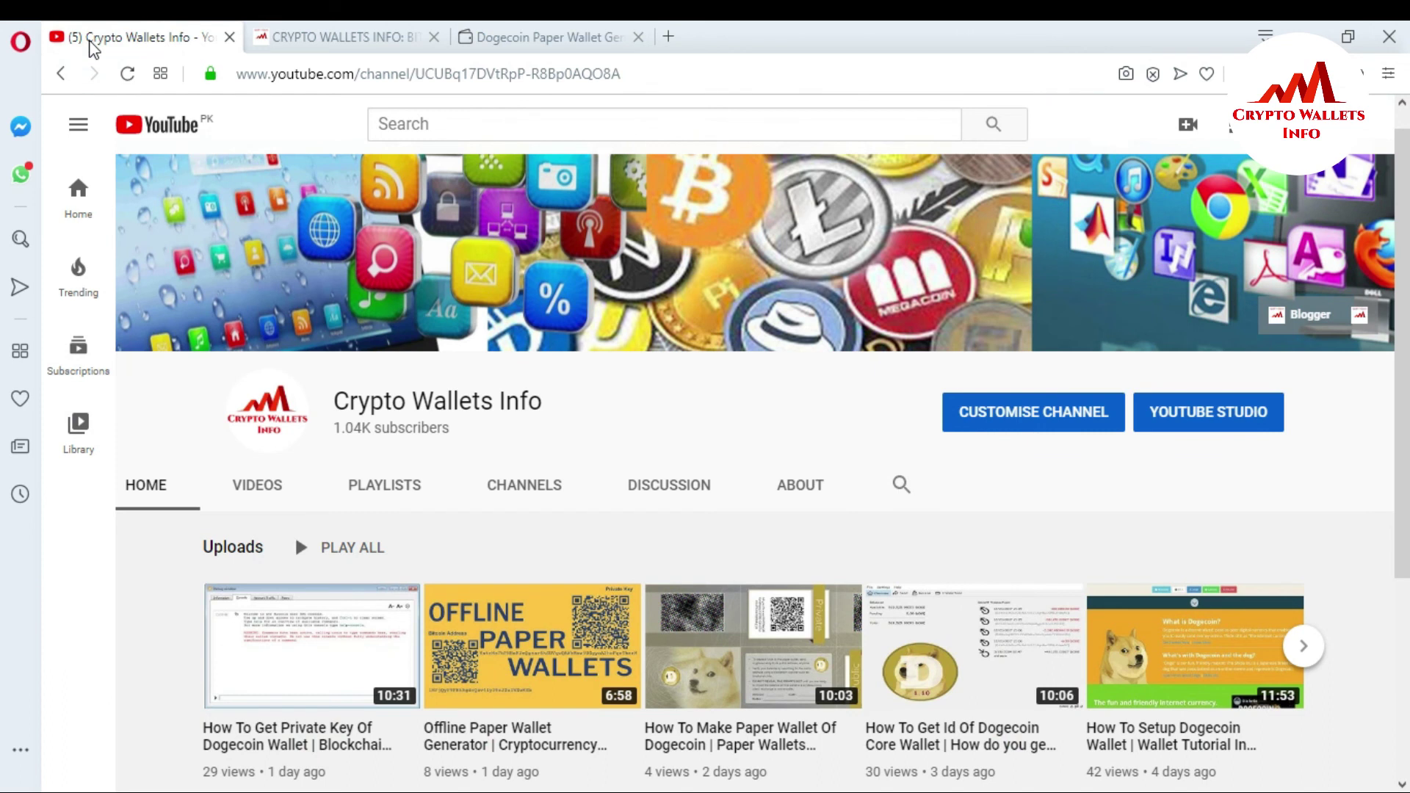
{"action": "left_click", "coordinate": [323, 35]}
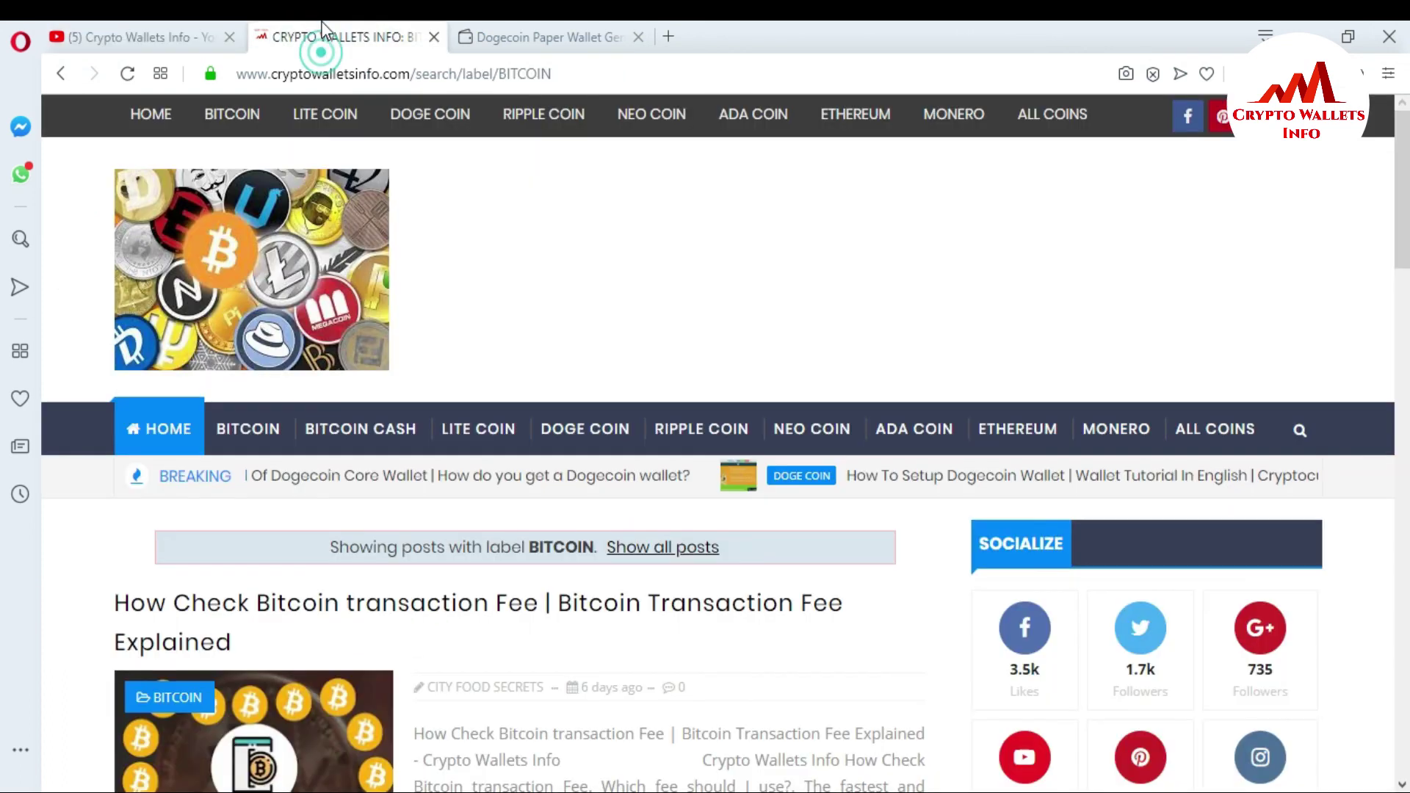